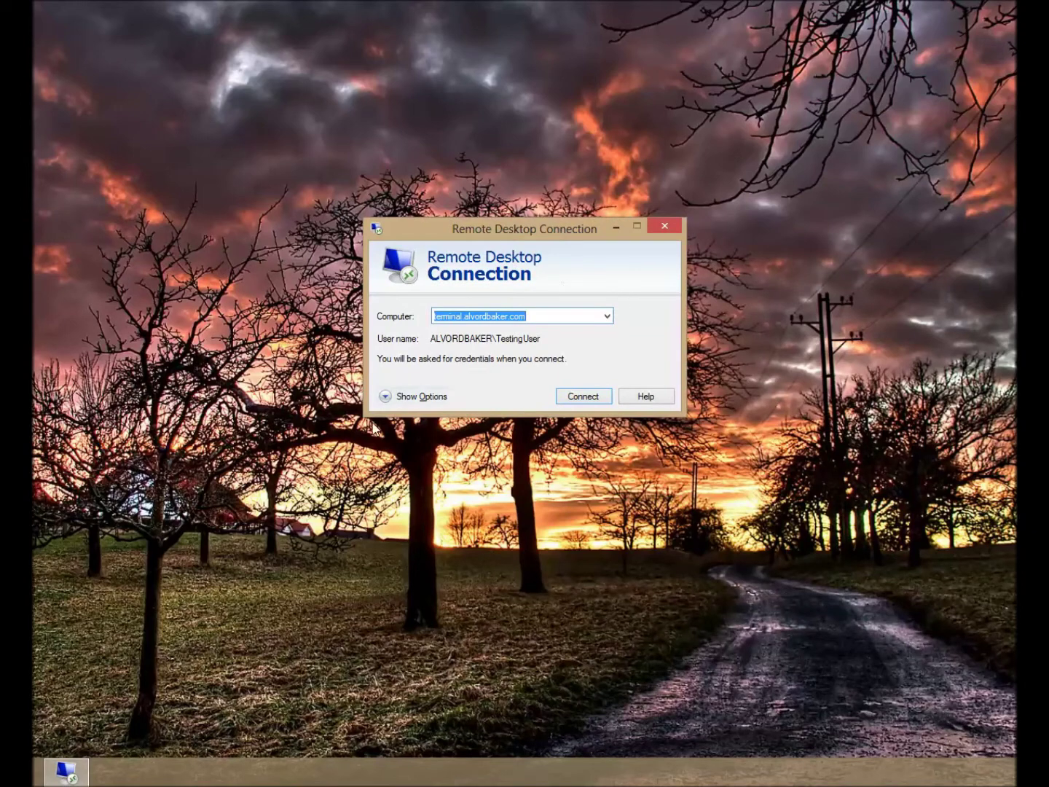
- Expand the connection options, review the Local Resources devices list, then return to General
{"action": "left_click", "coordinate": [397, 397]}
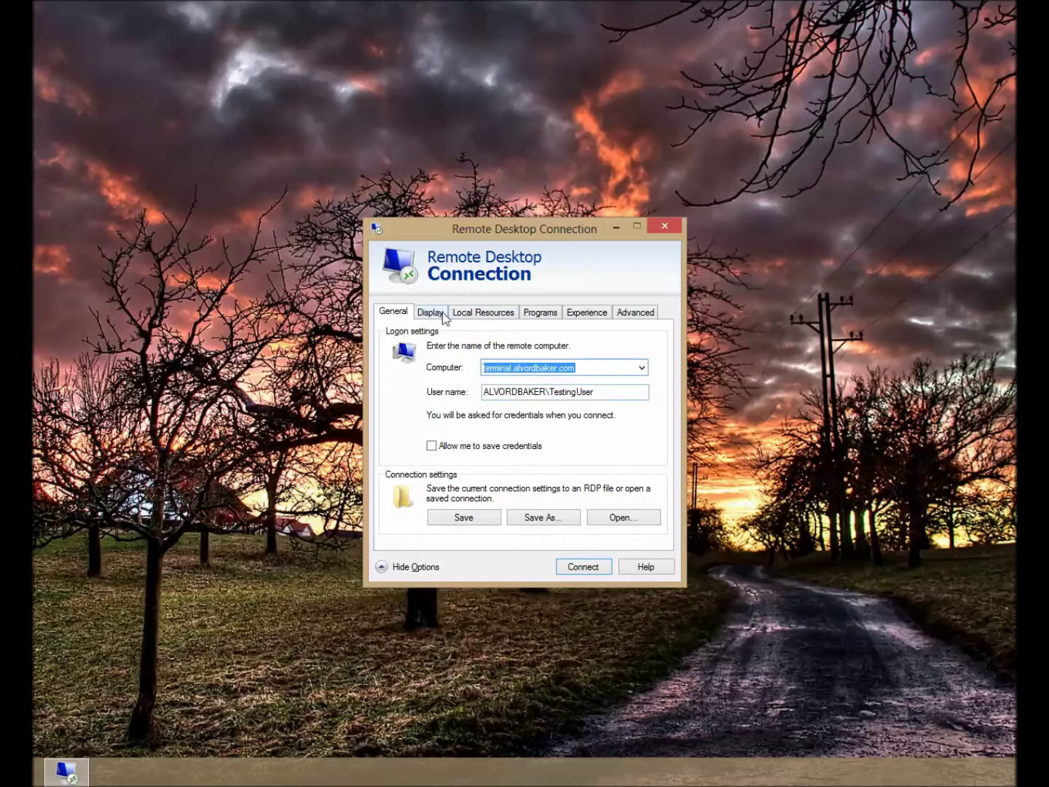
{"action": "left_click", "coordinate": [464, 315]}
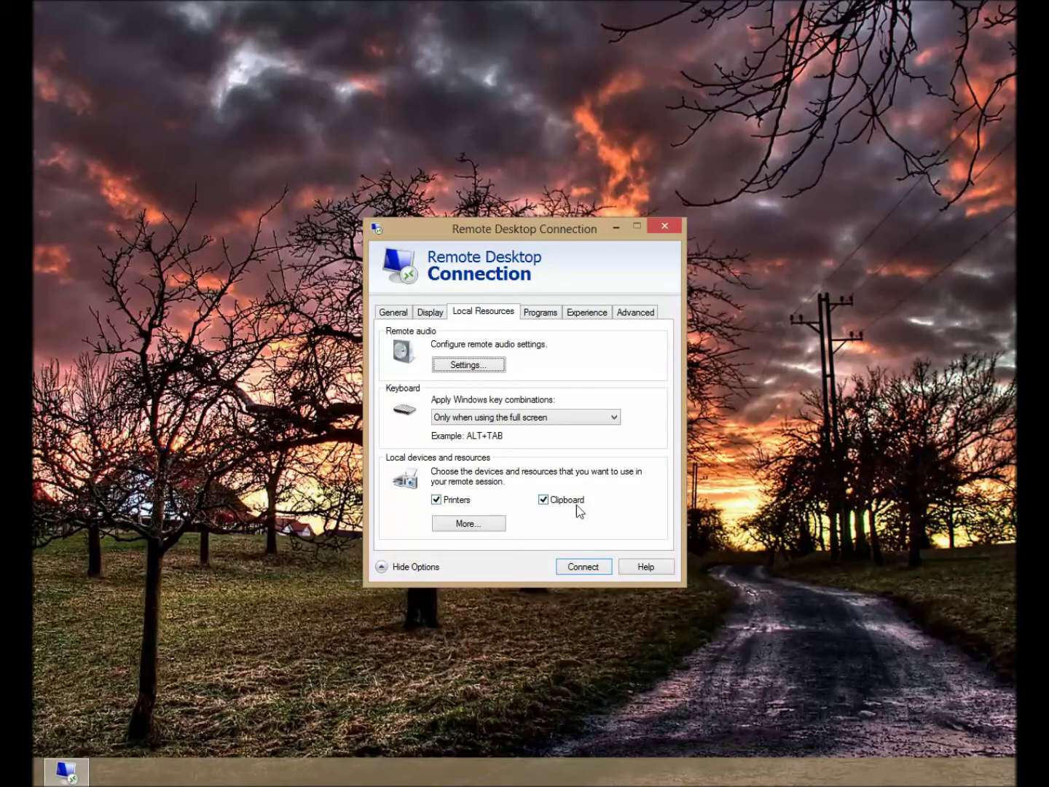
{"action": "left_click", "coordinate": [470, 524]}
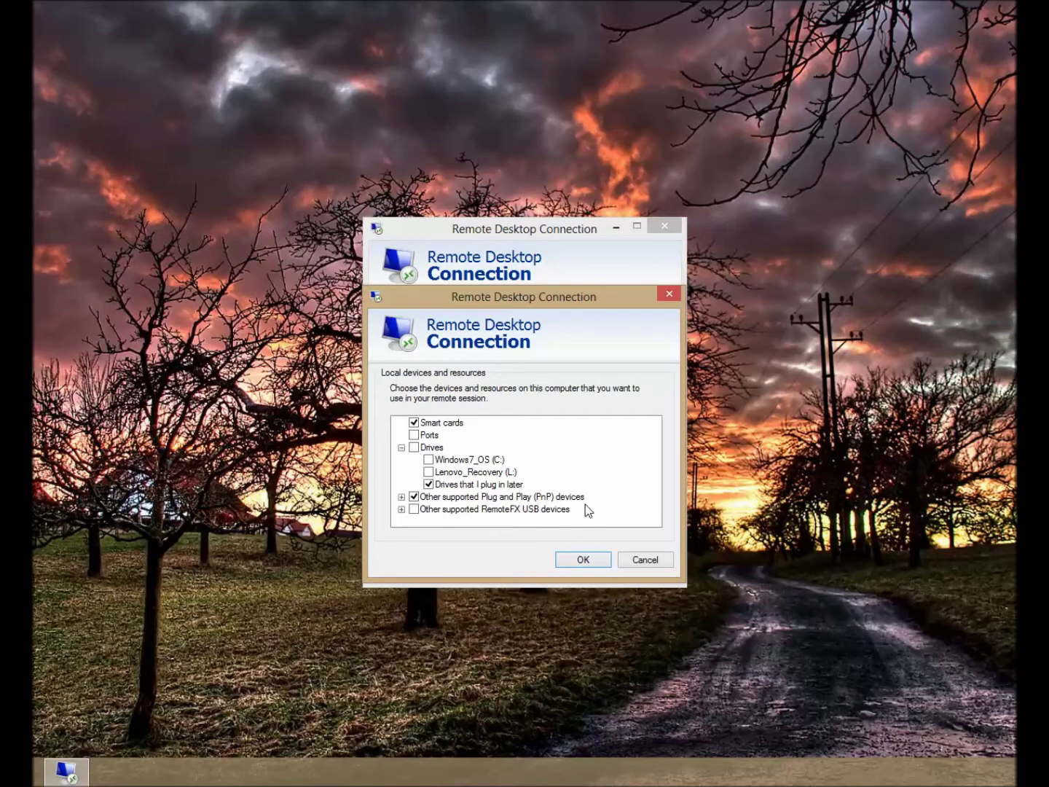
{"action": "left_click", "coordinate": [646, 561]}
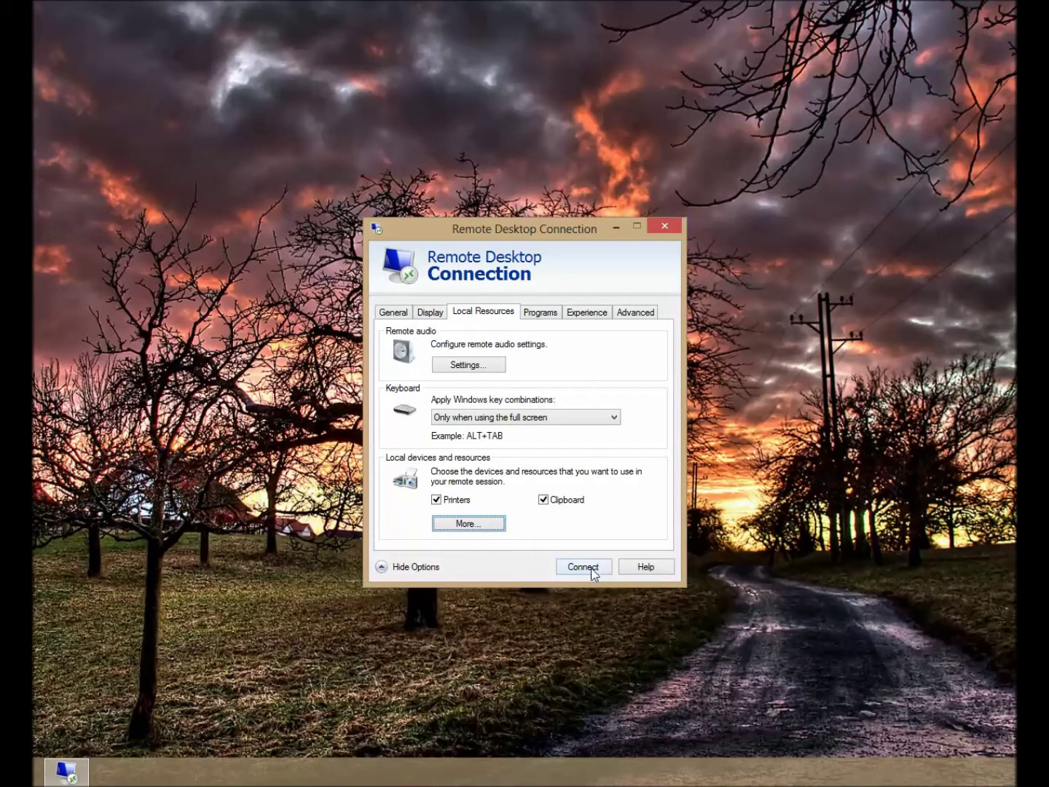
{"action": "left_click", "coordinate": [393, 311]}
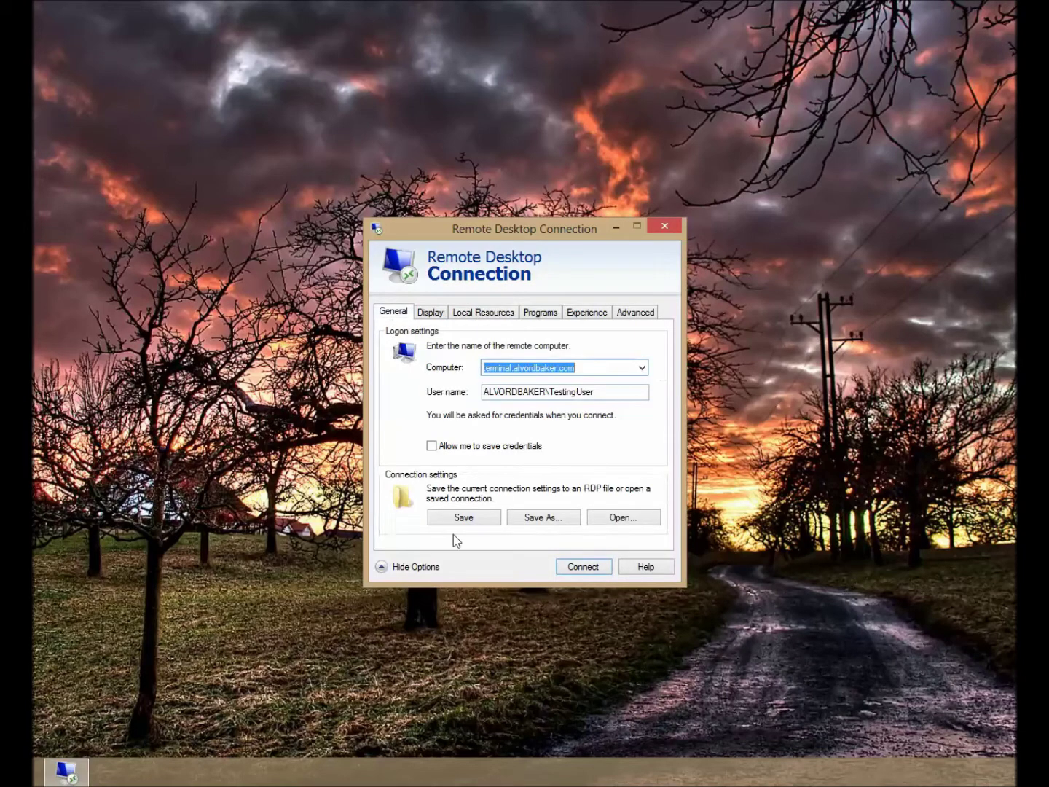
- Collapse the options and connect to terminal.alvordbaker.com, entering the account password
{"action": "left_click", "coordinate": [403, 566]}
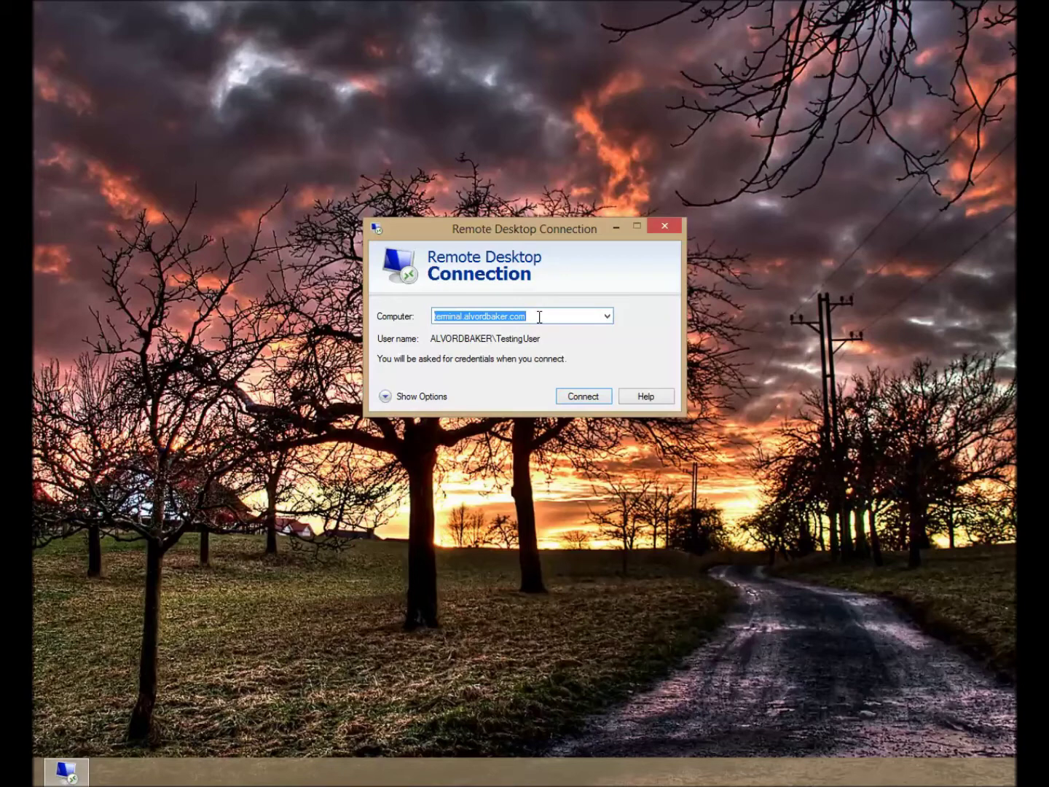
{"action": "left_click", "coordinate": [577, 396]}
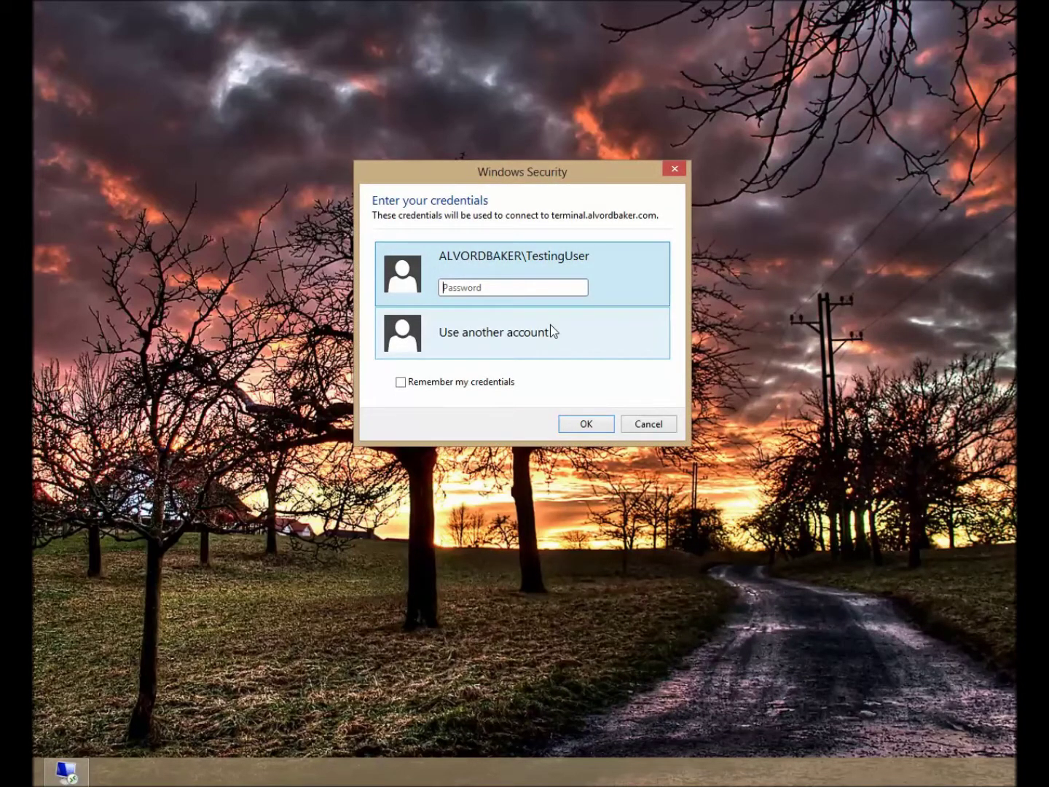
{"action": "type", "text": "••••••••"}
{"action": "key", "text": "Return"}
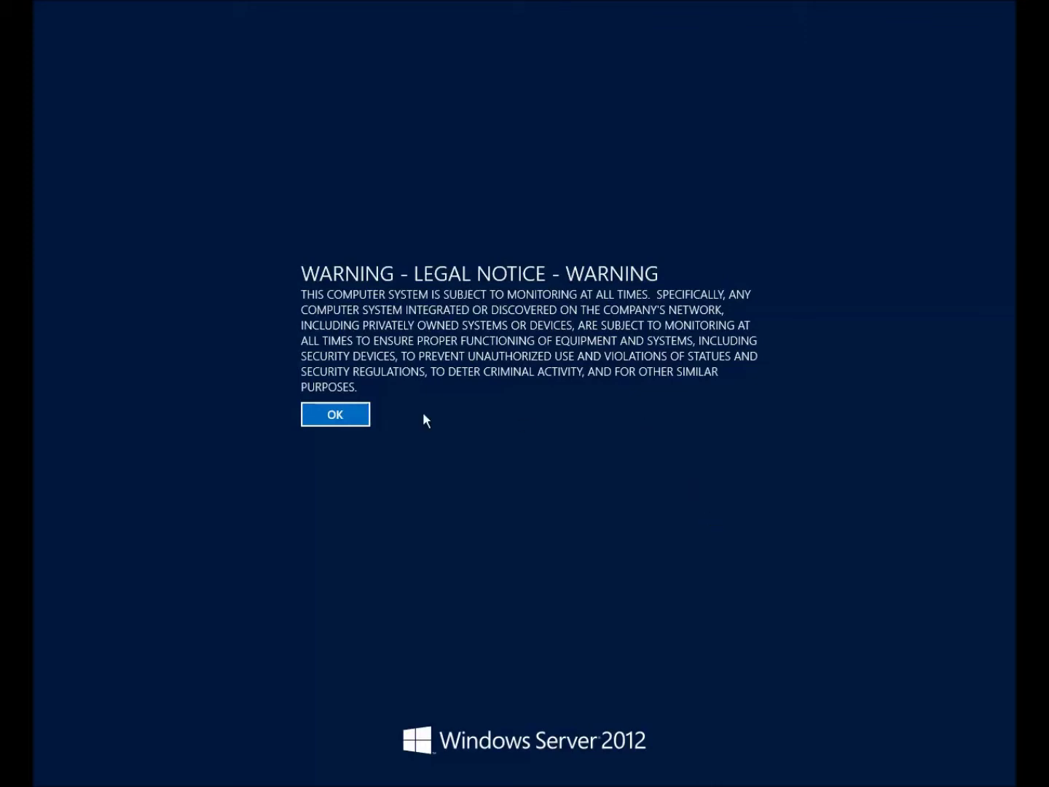
- Accept the legal notice, launch Server Manager, then go to the server desktop
{"action": "left_click", "coordinate": [338, 414]}
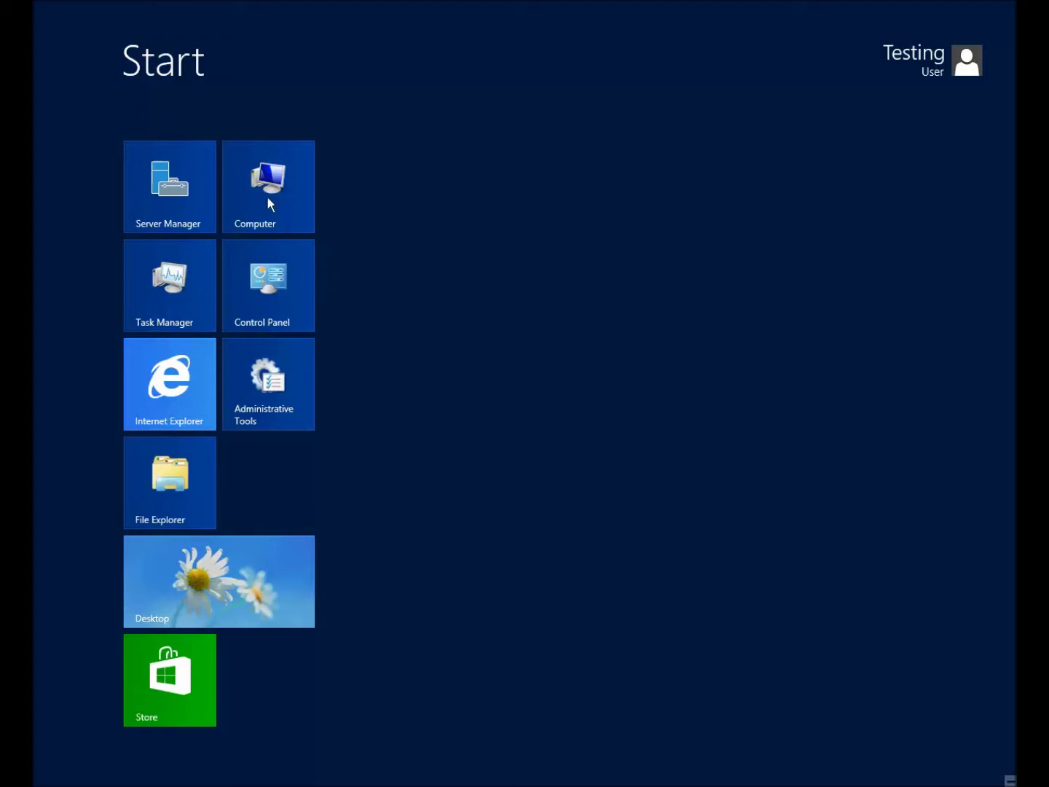
{"action": "left_click", "coordinate": [196, 177]}
{"action": "left_click", "coordinate": [231, 574]}
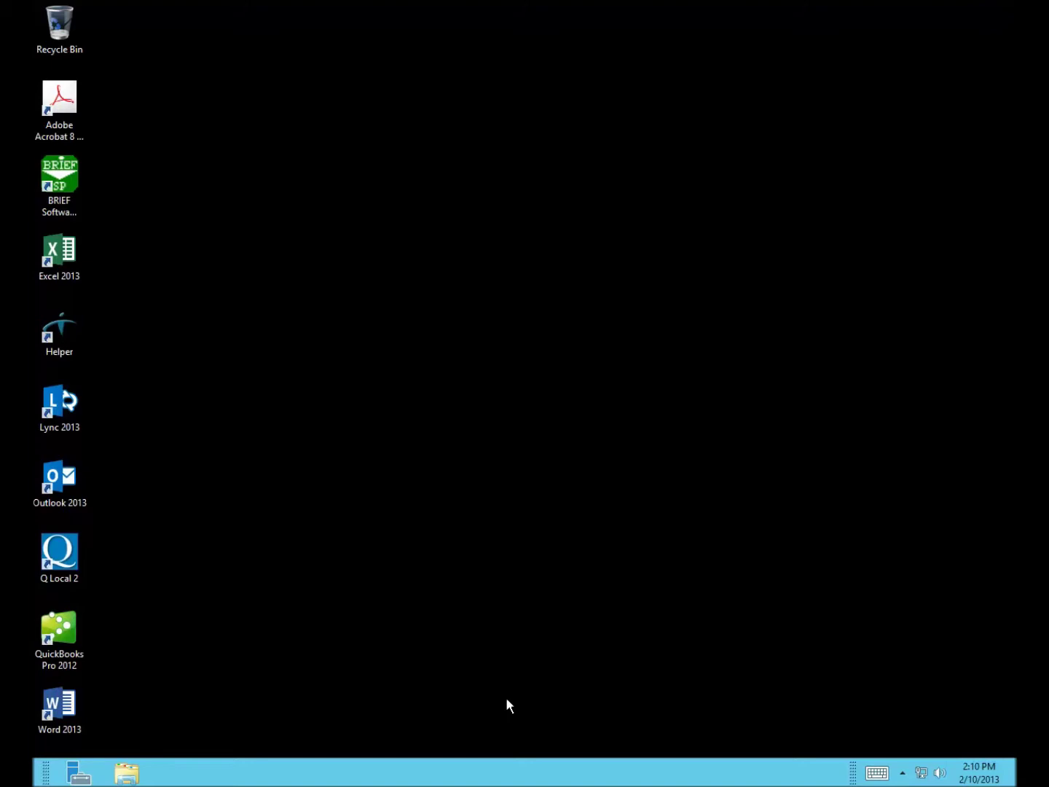
- Reveal the connection bar, then open and cancel its local devices dialog
{"action": "mouse_move", "coordinate": [552, 6]}
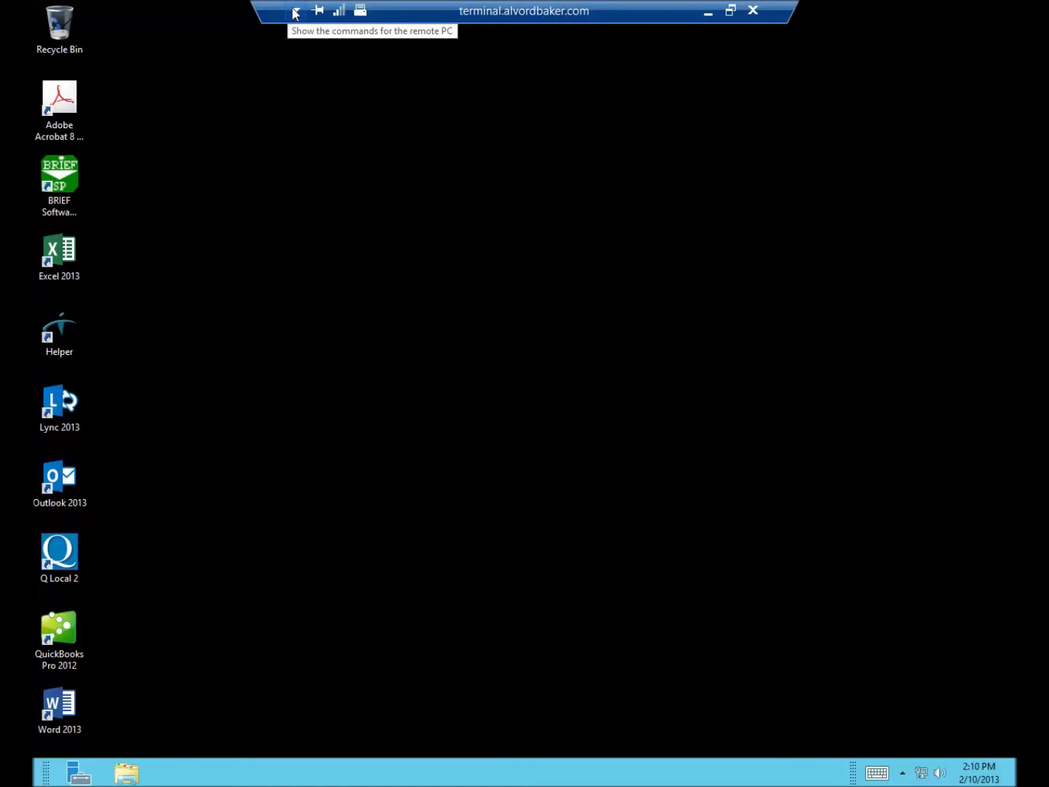
{"action": "left_click", "coordinate": [360, 13]}
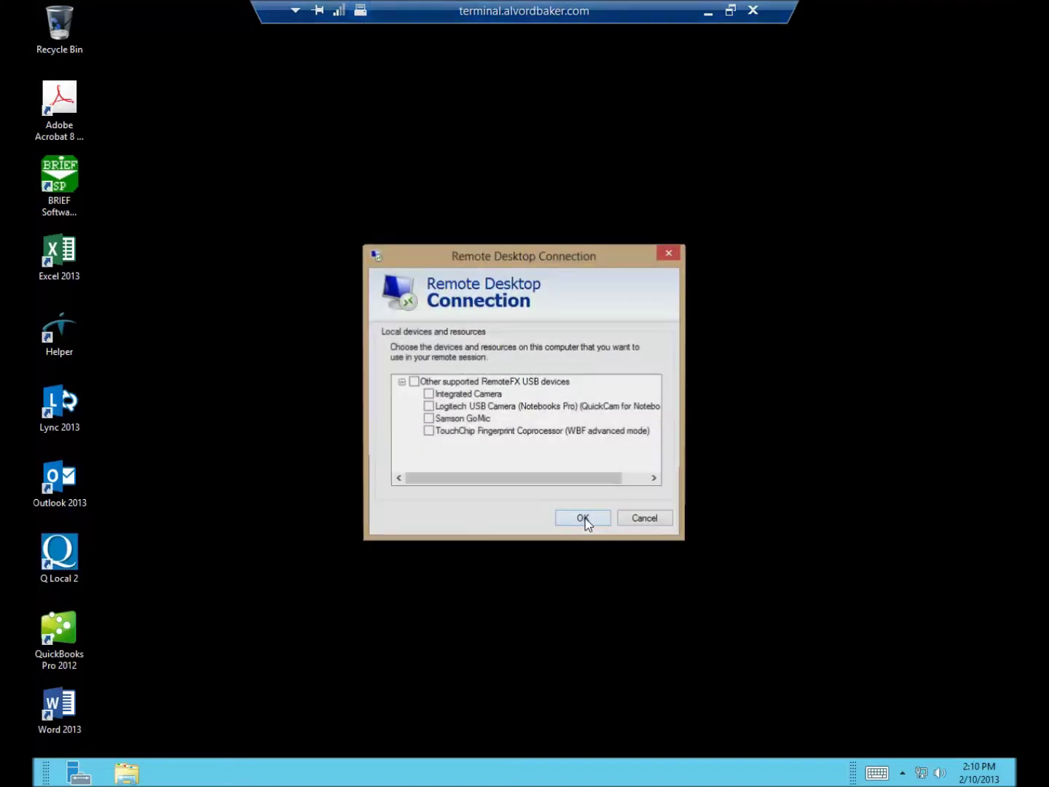
{"action": "left_click", "coordinate": [644, 518]}
- Open the connection bar's command menu listing App commands, Charms, Snap, Switch apps and Start
{"action": "mouse_move", "coordinate": [361, 13]}
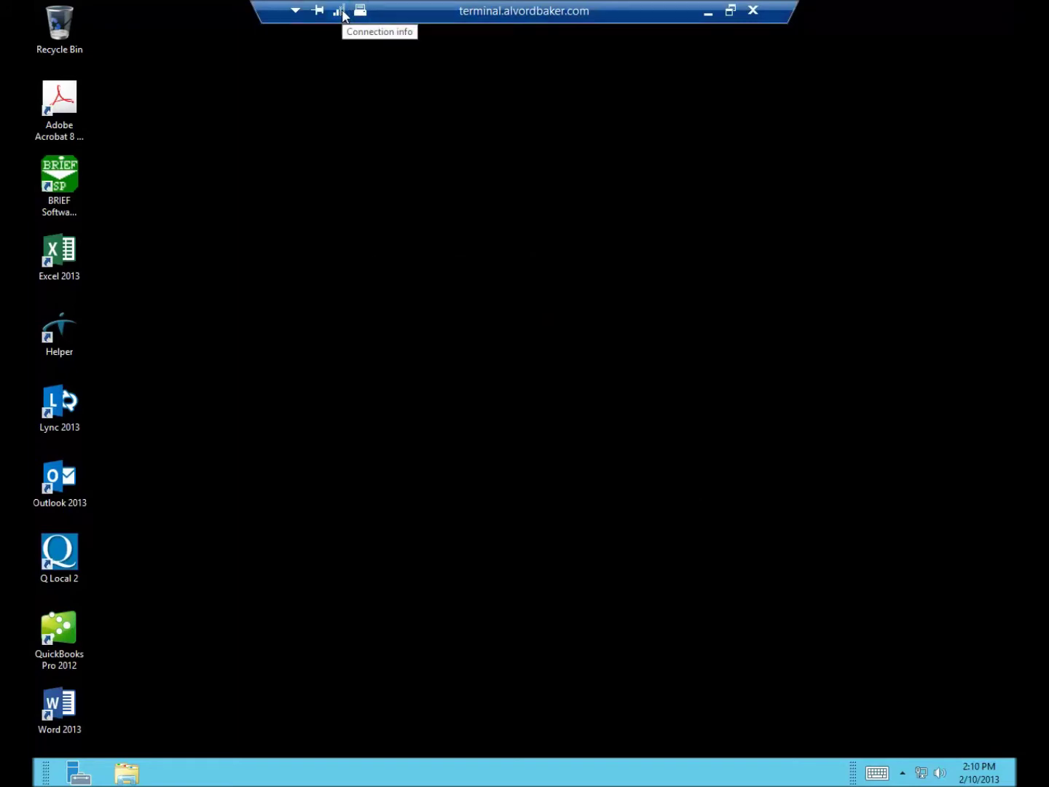
{"action": "left_click", "coordinate": [297, 13]}
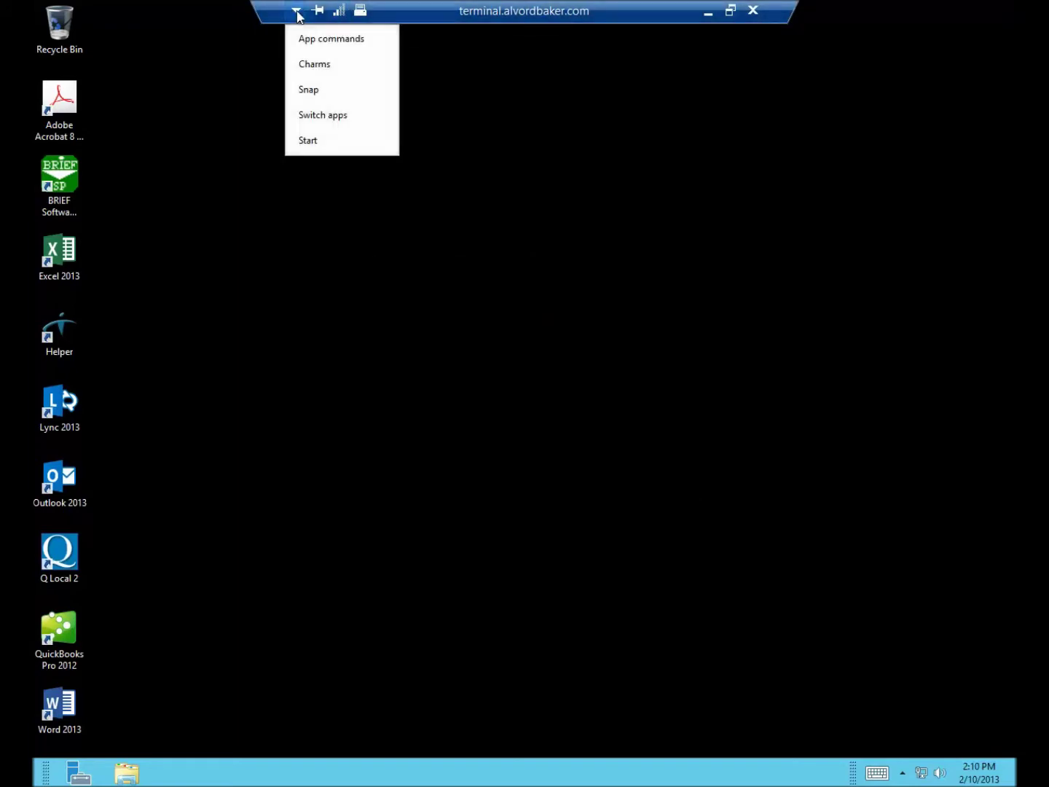
{"action": "left_click", "coordinate": [250, 94]}
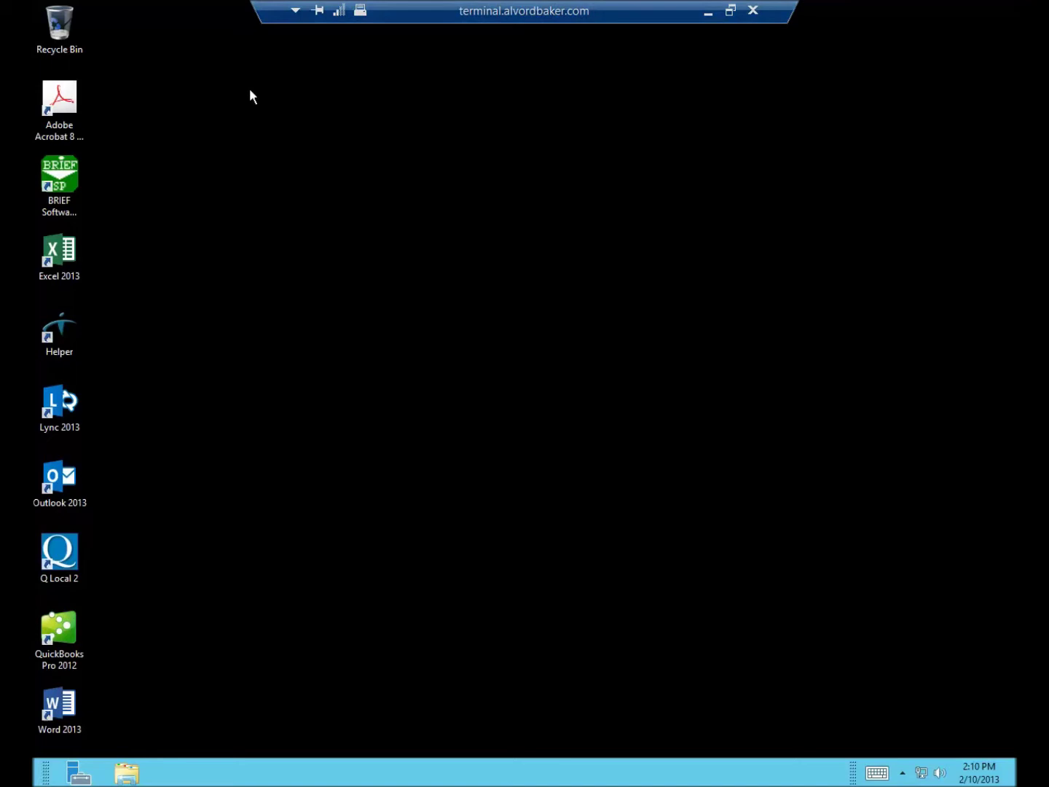
{"action": "left_click", "coordinate": [299, 13]}
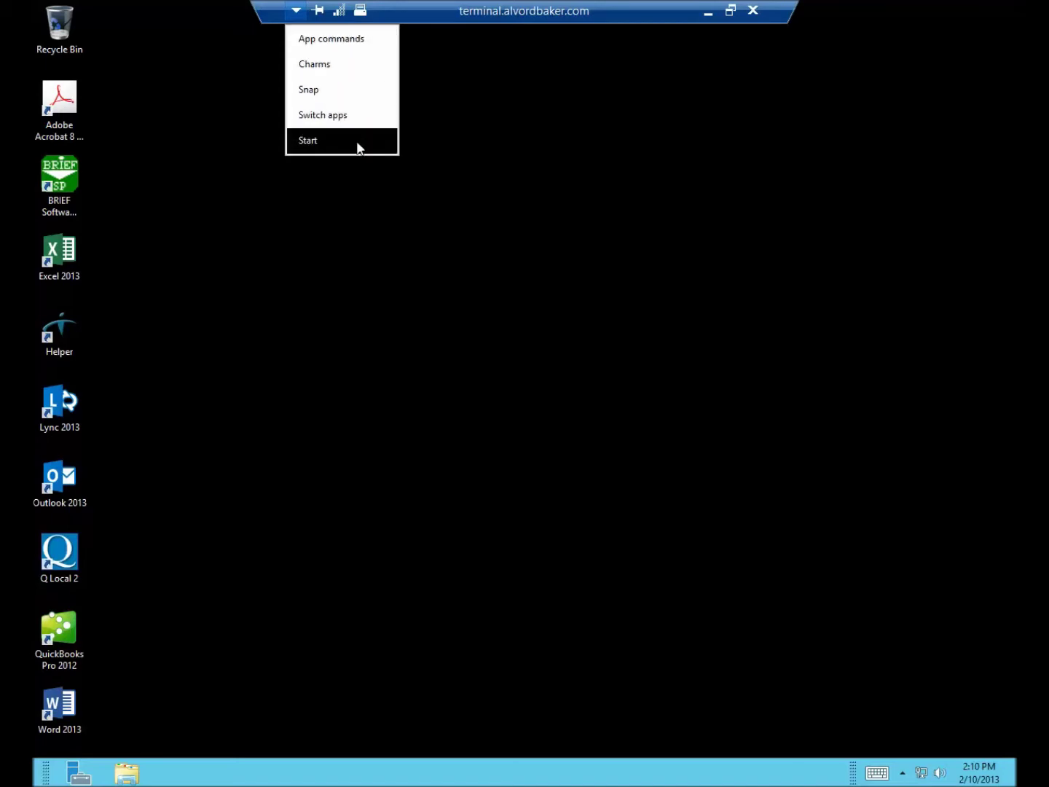
- Show the charms, switch to the Start screen, then return to the desktop
{"action": "left_click", "coordinate": [331, 64]}
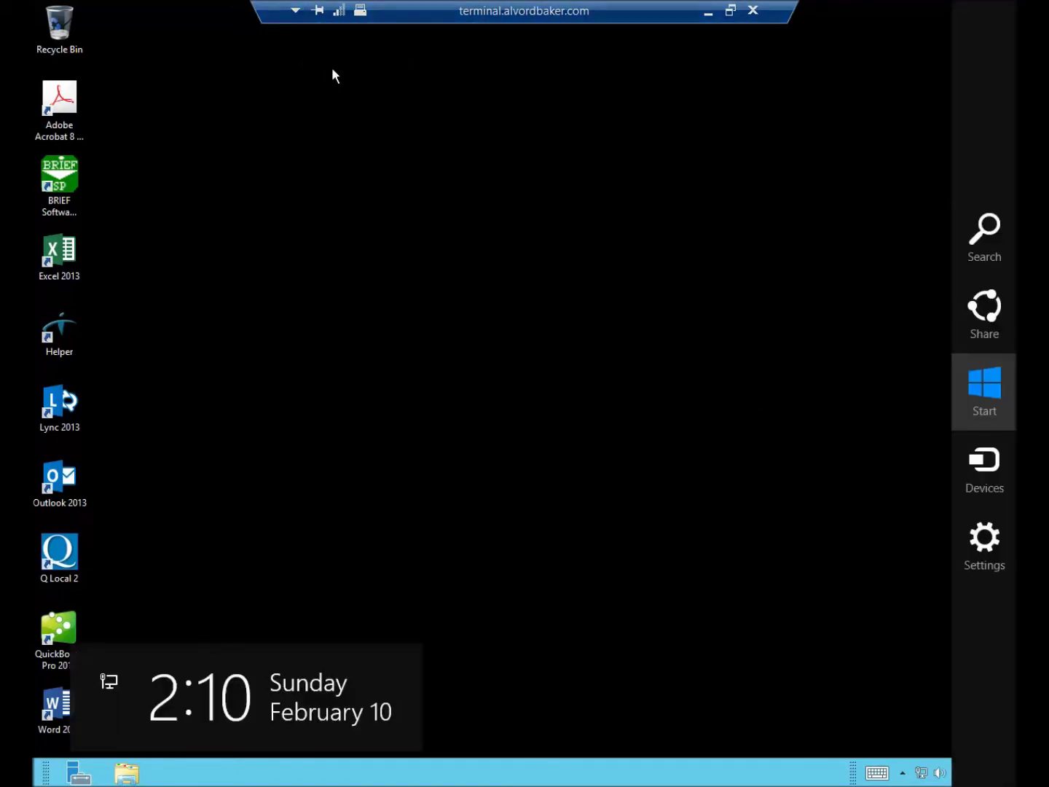
{"action": "left_click", "coordinate": [295, 10]}
{"action": "left_click", "coordinate": [324, 143]}
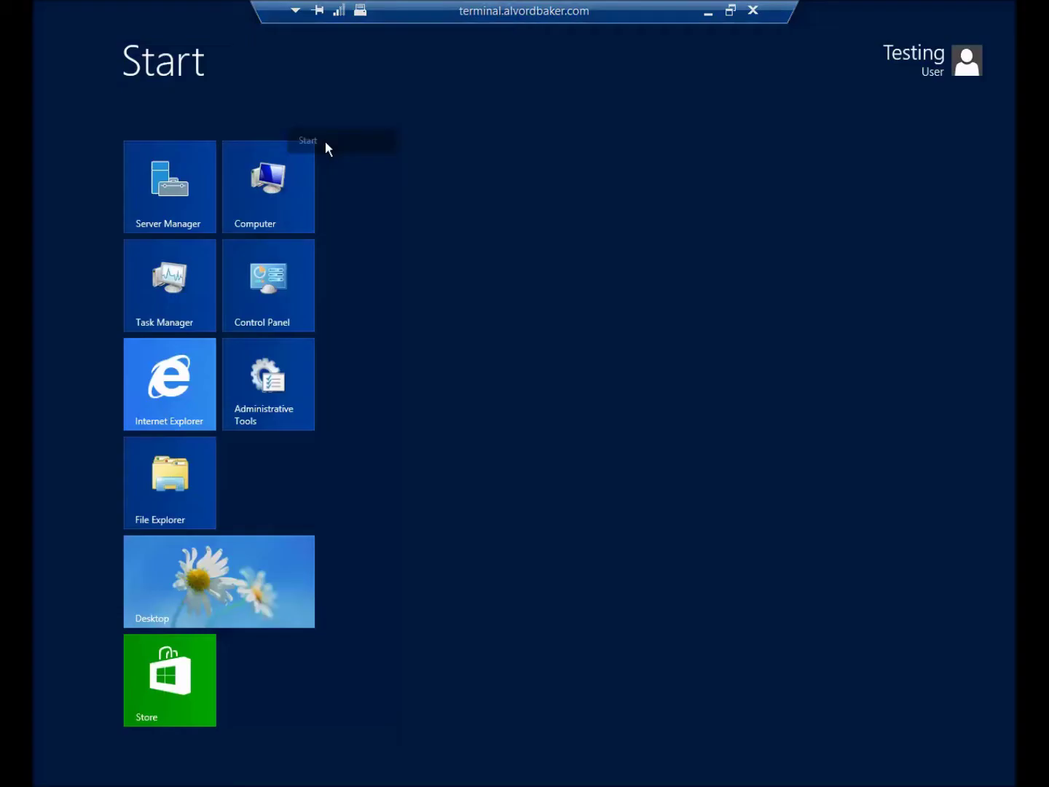
{"action": "left_click", "coordinate": [295, 10]}
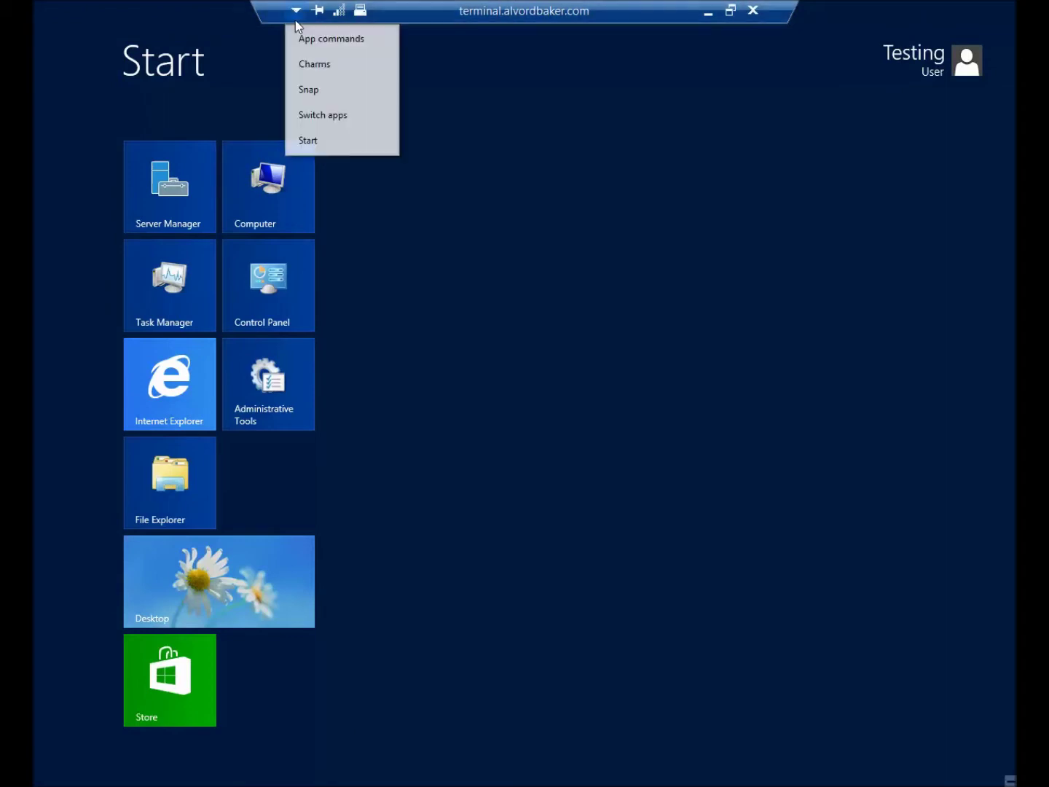
{"action": "left_click", "coordinate": [342, 117]}
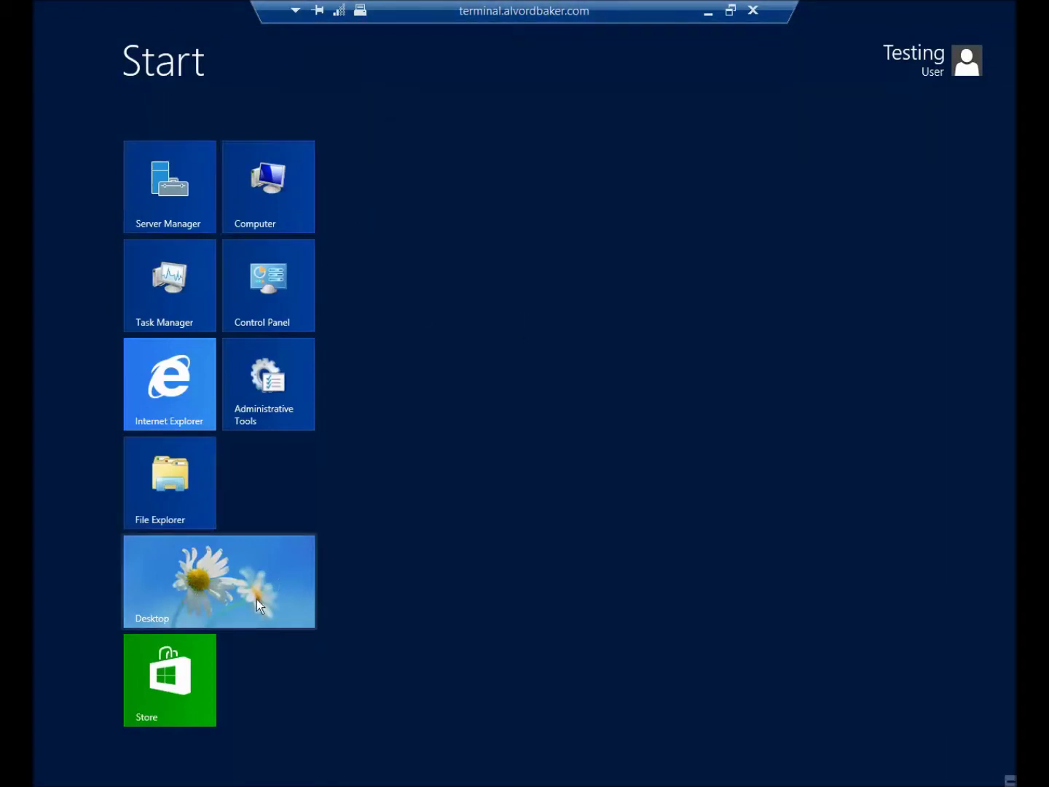
{"action": "left_click", "coordinate": [279, 573]}
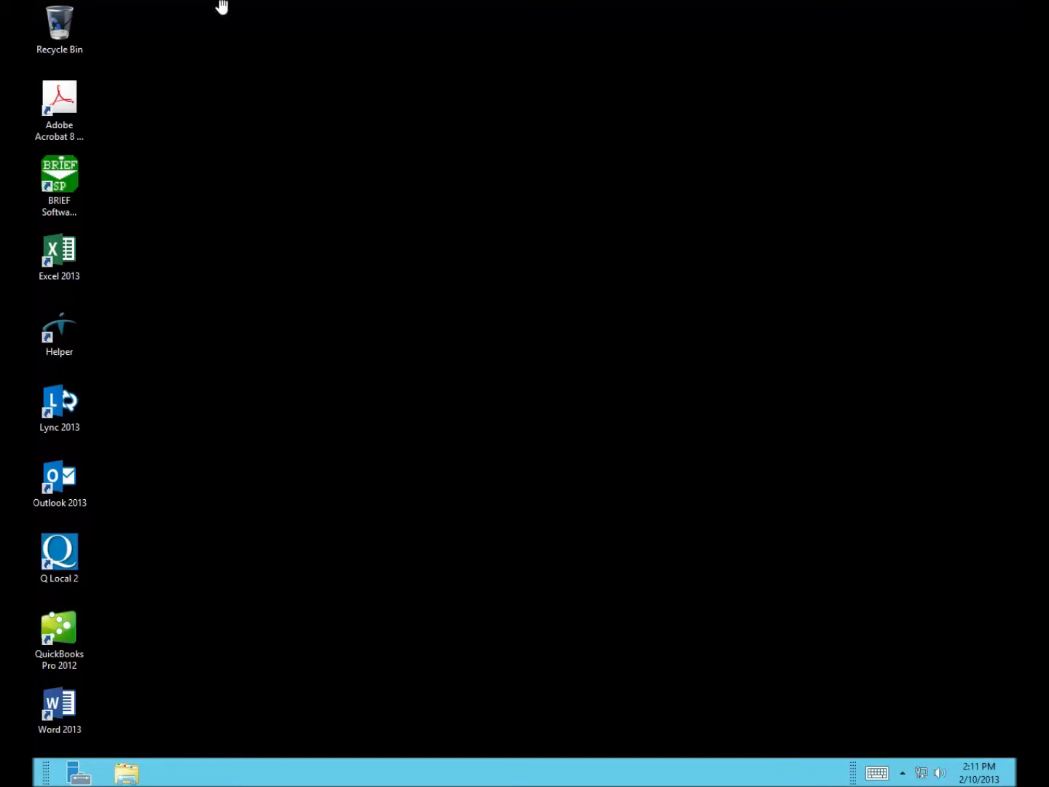
- Dismiss the session command menu and bring up the charms bar with Search, Share, Start, Devices, Settings
{"action": "mouse_move", "coordinate": [421, 3]}
{"action": "left_click", "coordinate": [296, 10]}
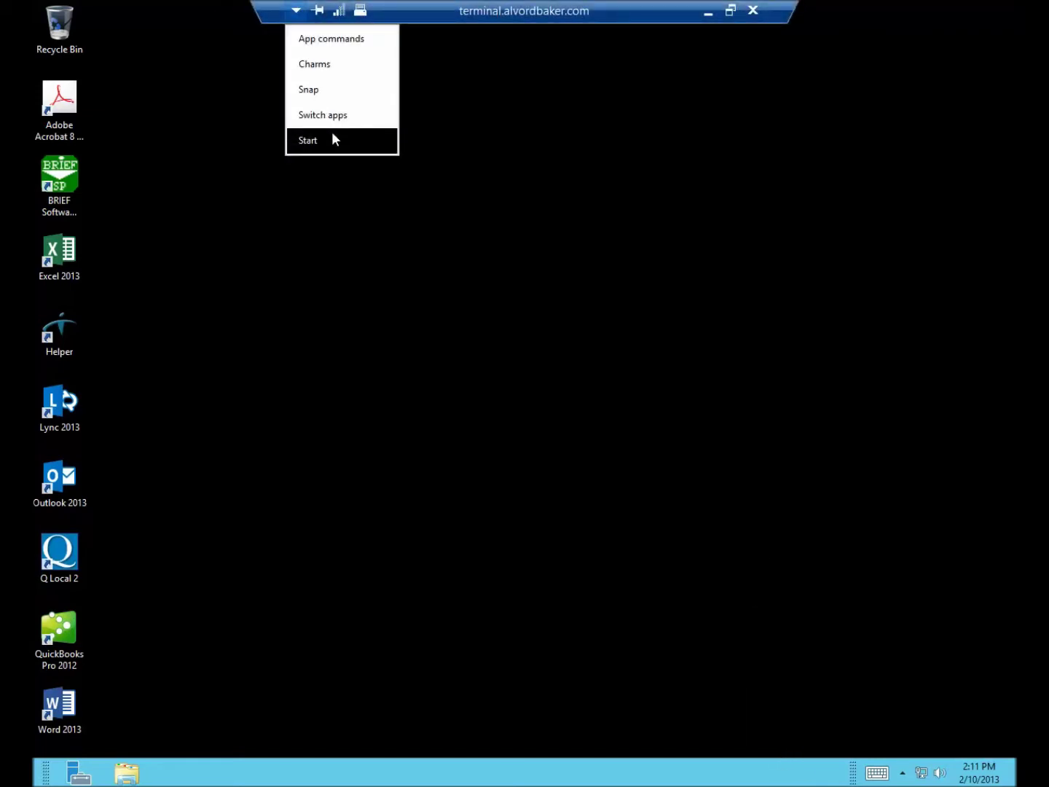
{"action": "left_click", "coordinate": [384, 197]}
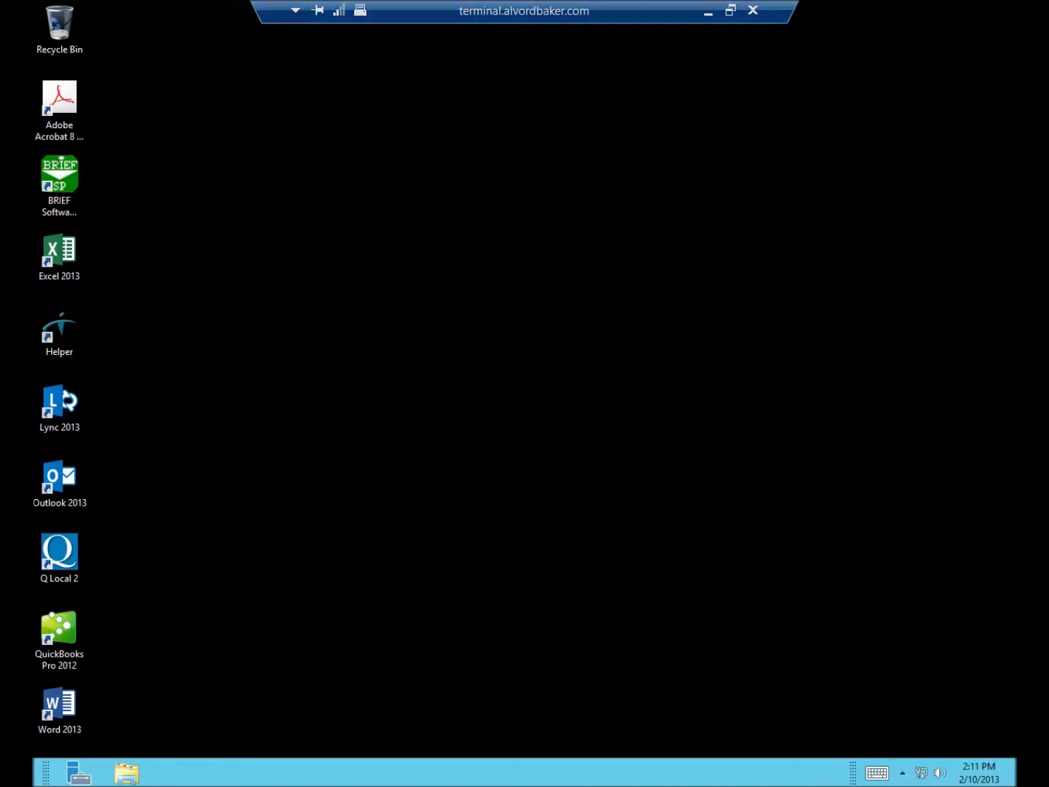
{"action": "mouse_move", "coordinate": [981, 695]}
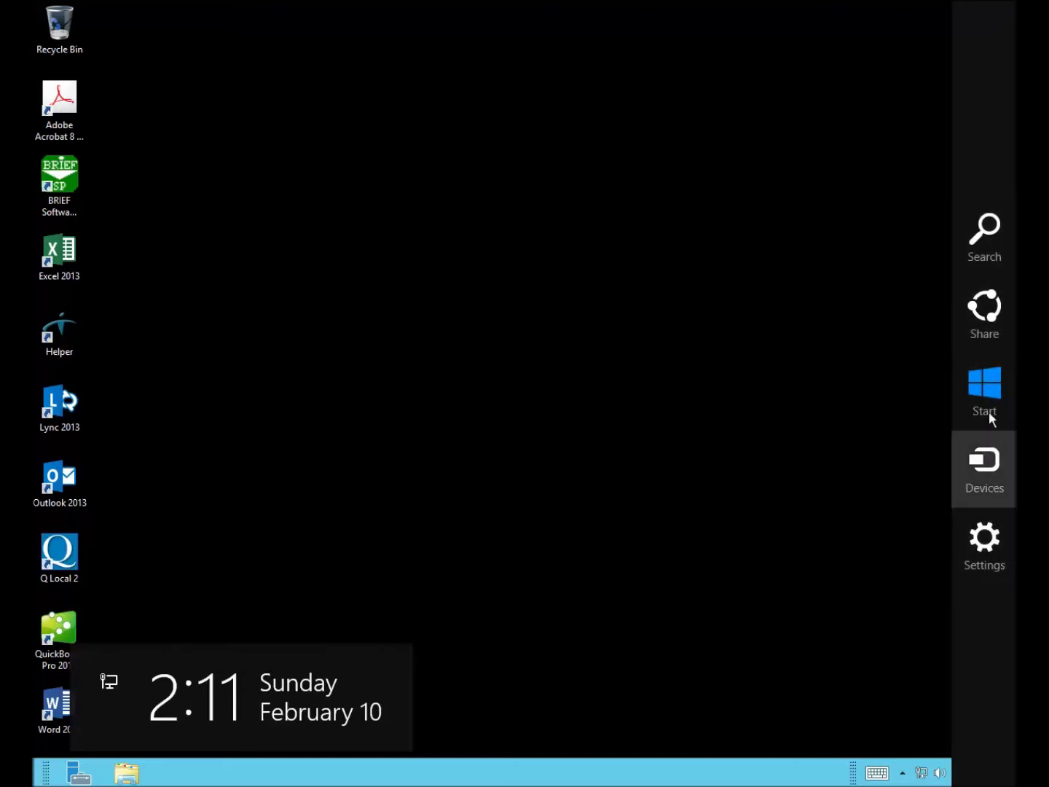
{"action": "left_click", "coordinate": [986, 389]}
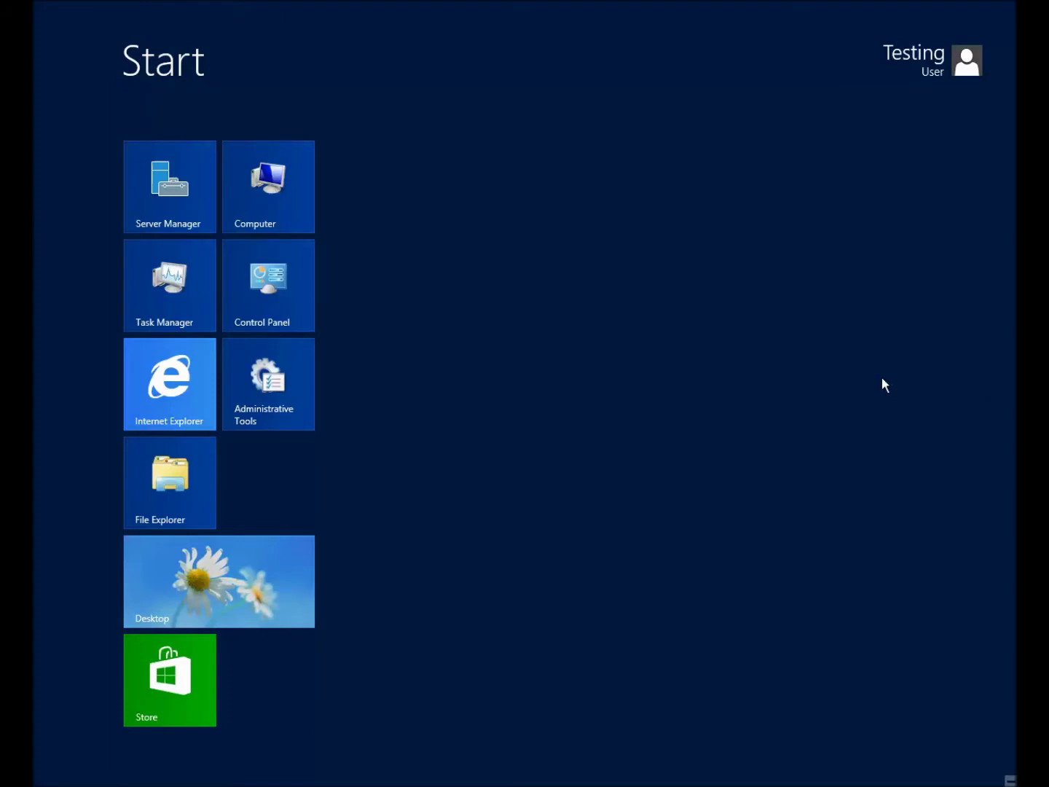
{"action": "left_click", "coordinate": [934, 55]}
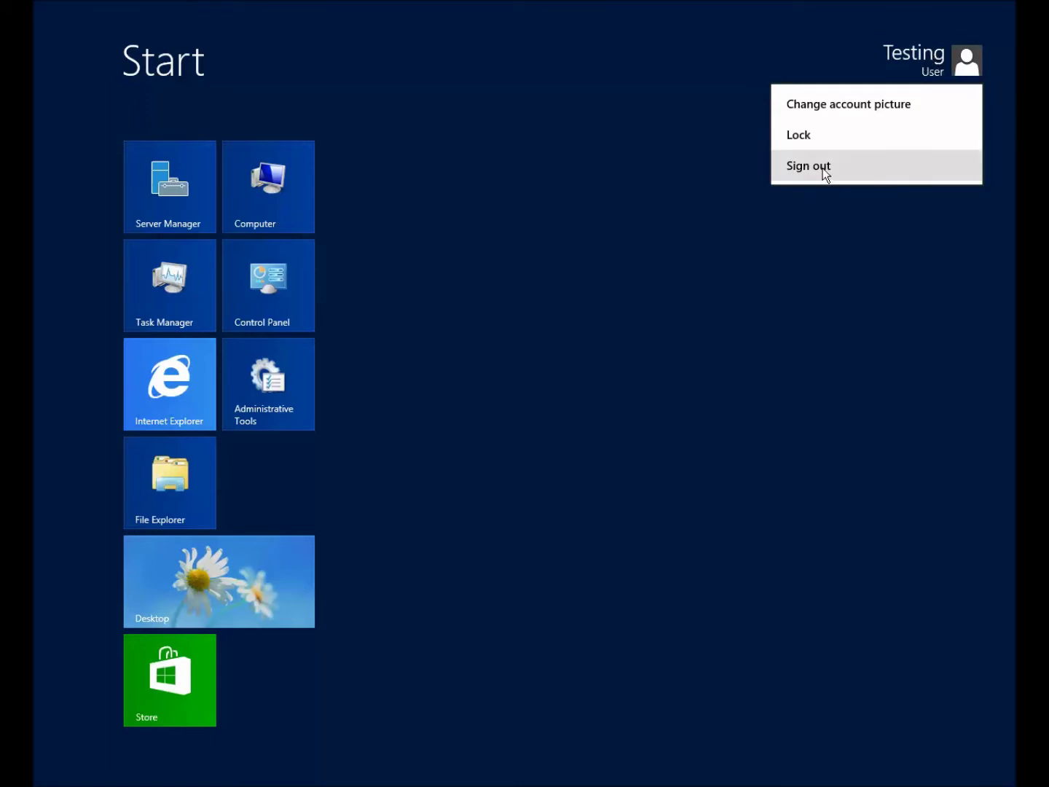
{"action": "left_click", "coordinate": [605, 191]}
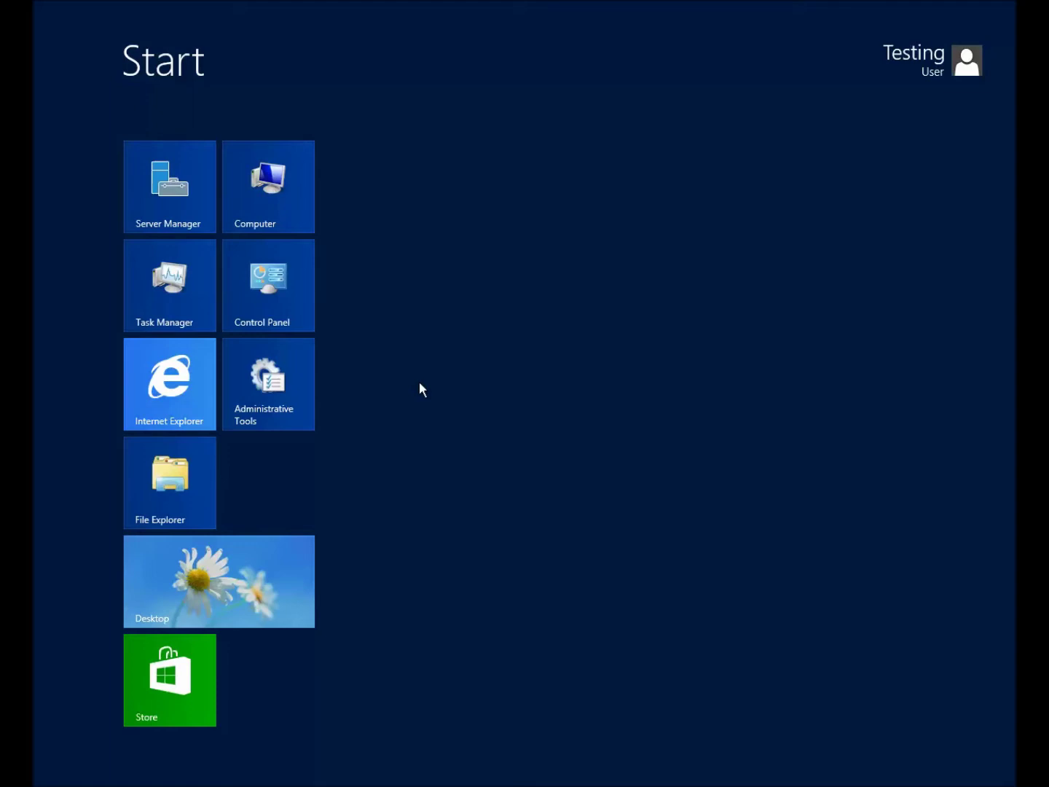
- Search apps for 'bas' after trying 'brie' and 'q', and launch BASC2
{"action": "type", "text": "brie"}
{"action": "key", "text": "BackSpace"}
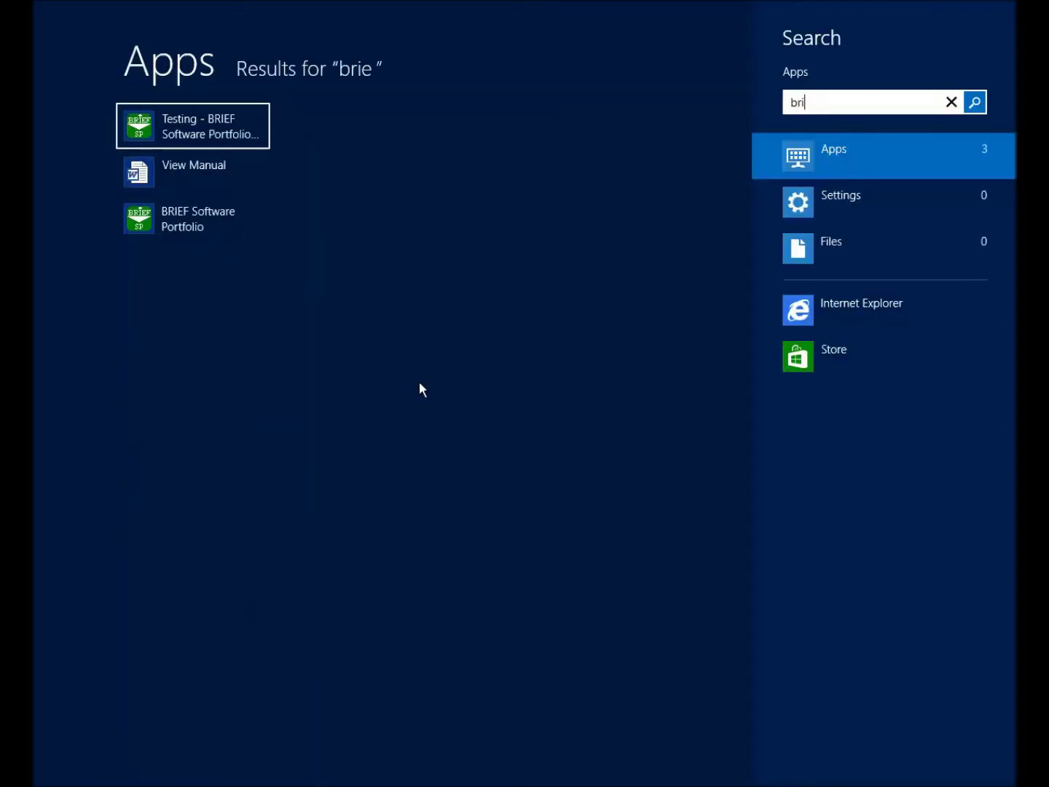
{"action": "key", "text": "BackSpace"}
{"action": "key", "text": "BackSpace"}
{"action": "key", "text": "BackSpace"}
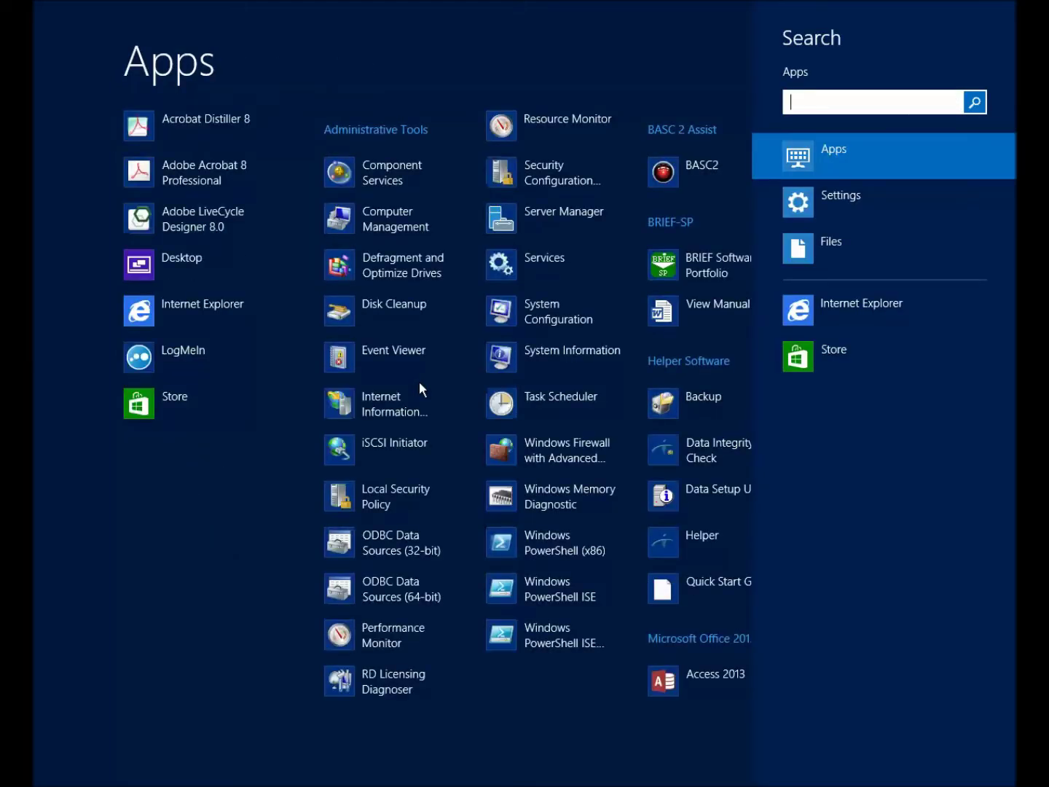
{"action": "type", "text": "q"}
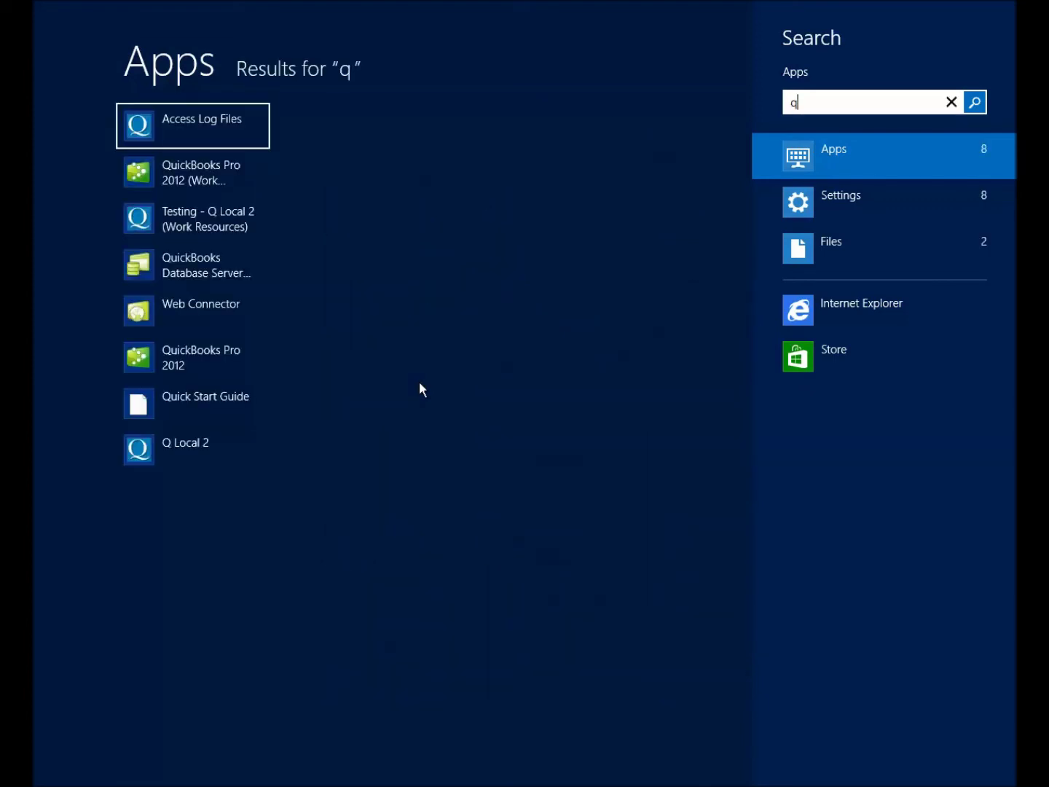
{"action": "key", "text": "BackSpace"}
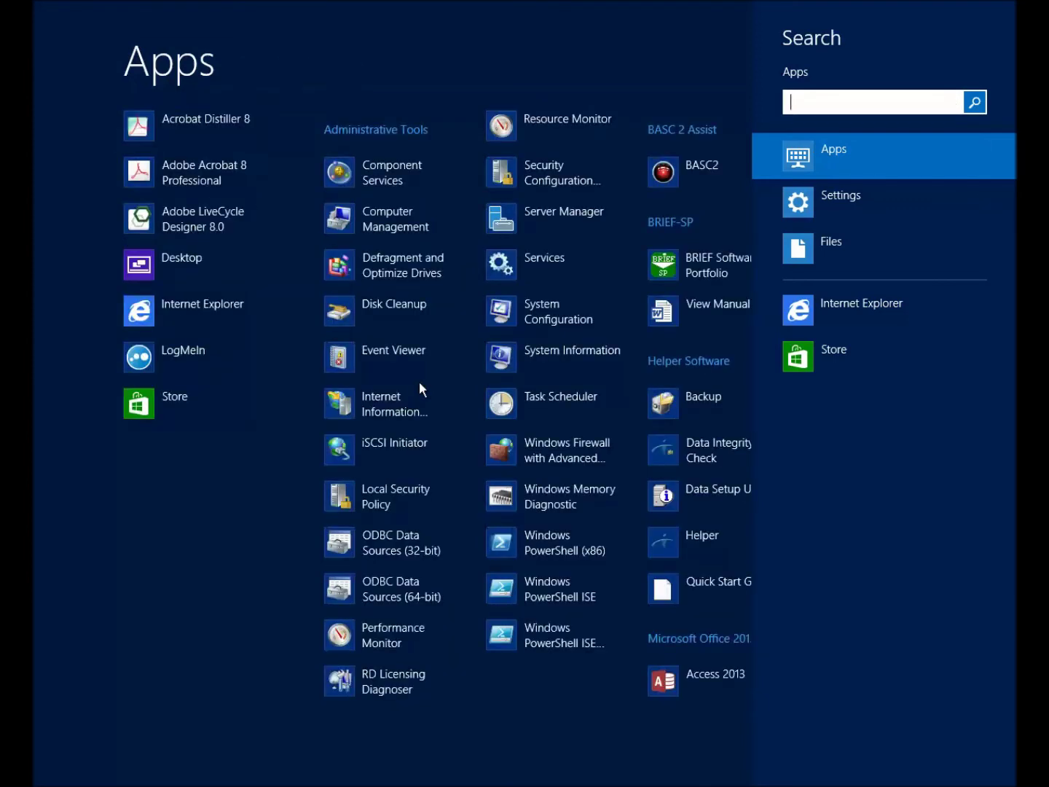
{"action": "type", "text": "bas"}
{"action": "key", "text": "Down"}
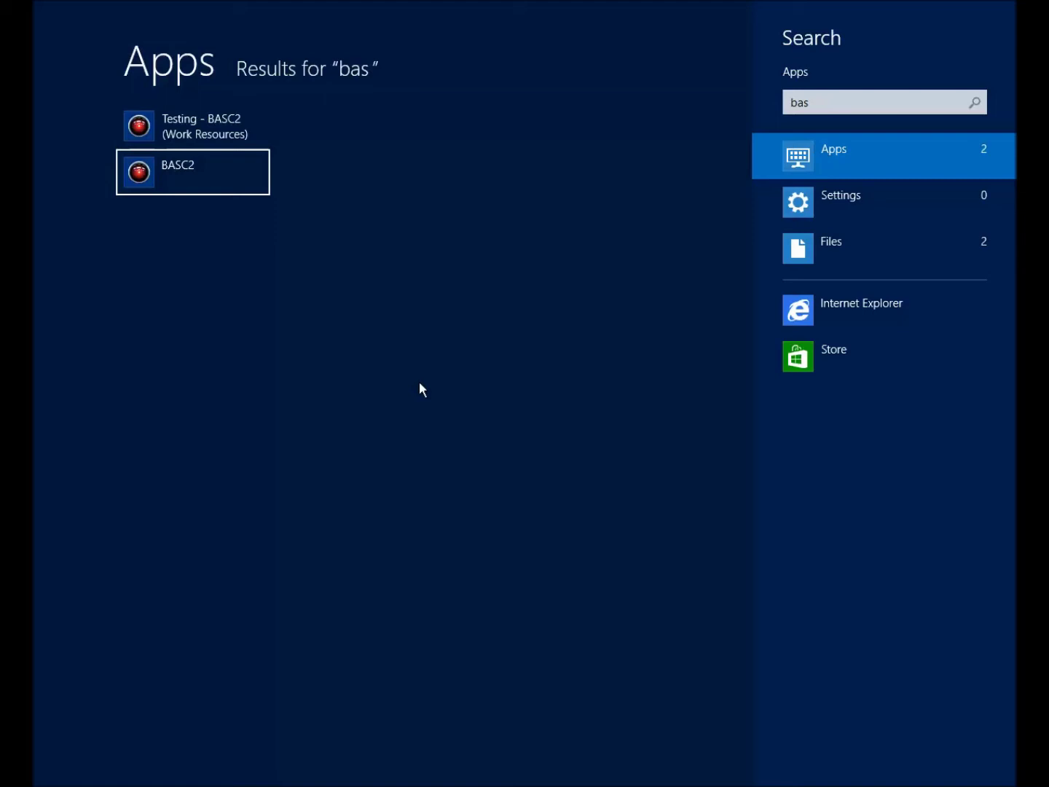
{"action": "key", "text": "Return"}
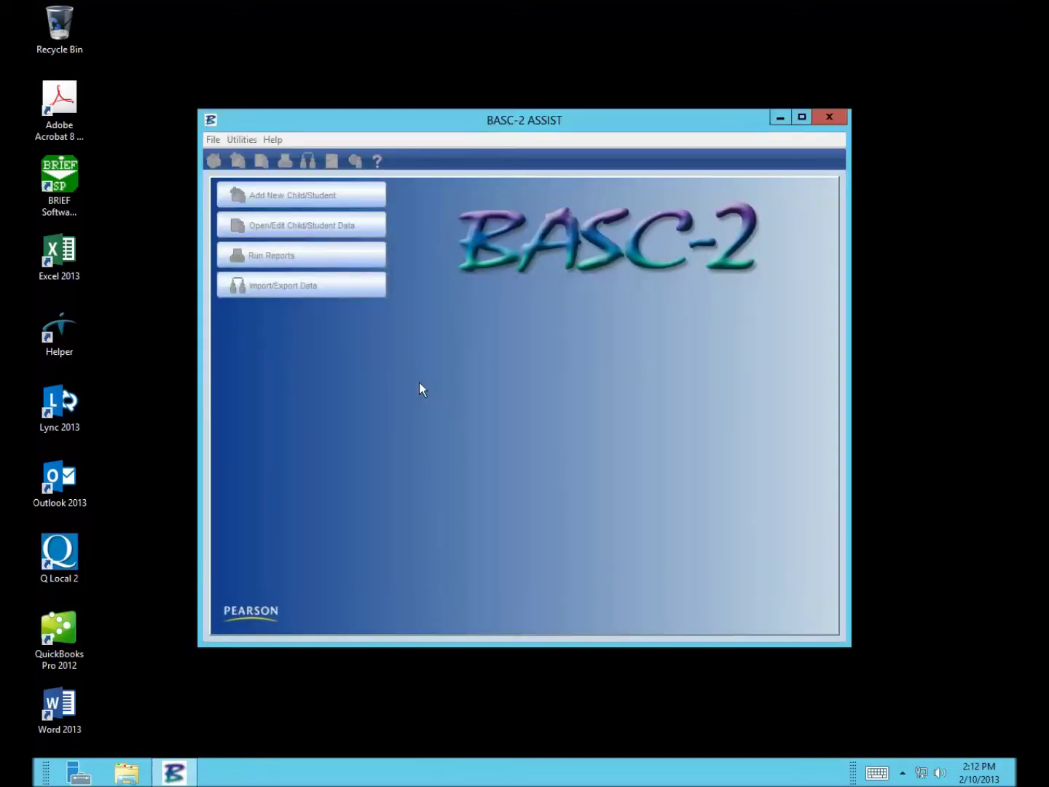
- Search the Start screen for 'word' and launch Word 2013
{"action": "key", "text": "super"}
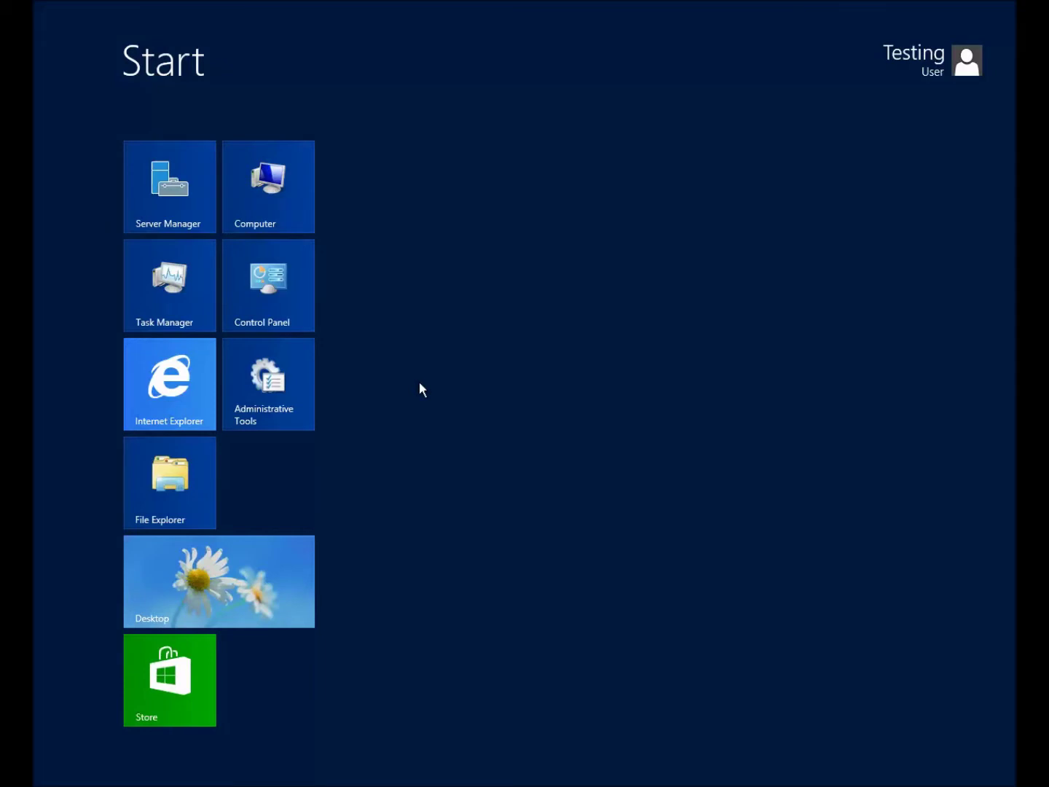
{"action": "type", "text": "word"}
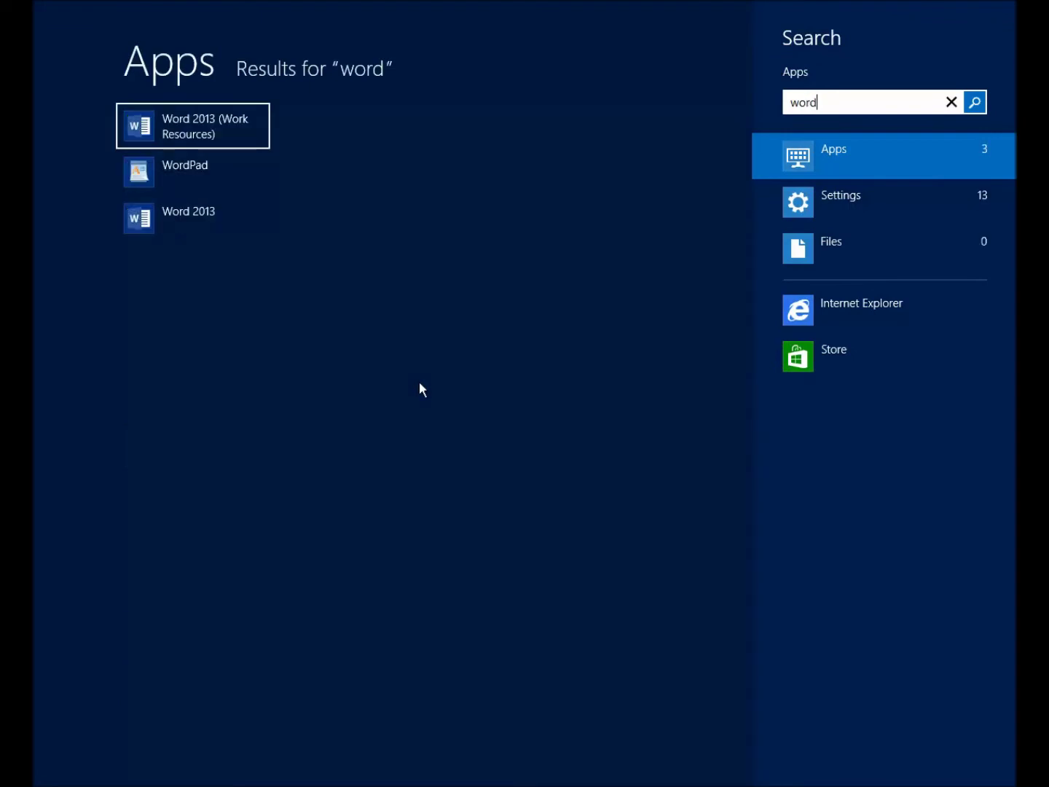
{"action": "key", "text": "Down"}
{"action": "key", "text": "Down"}
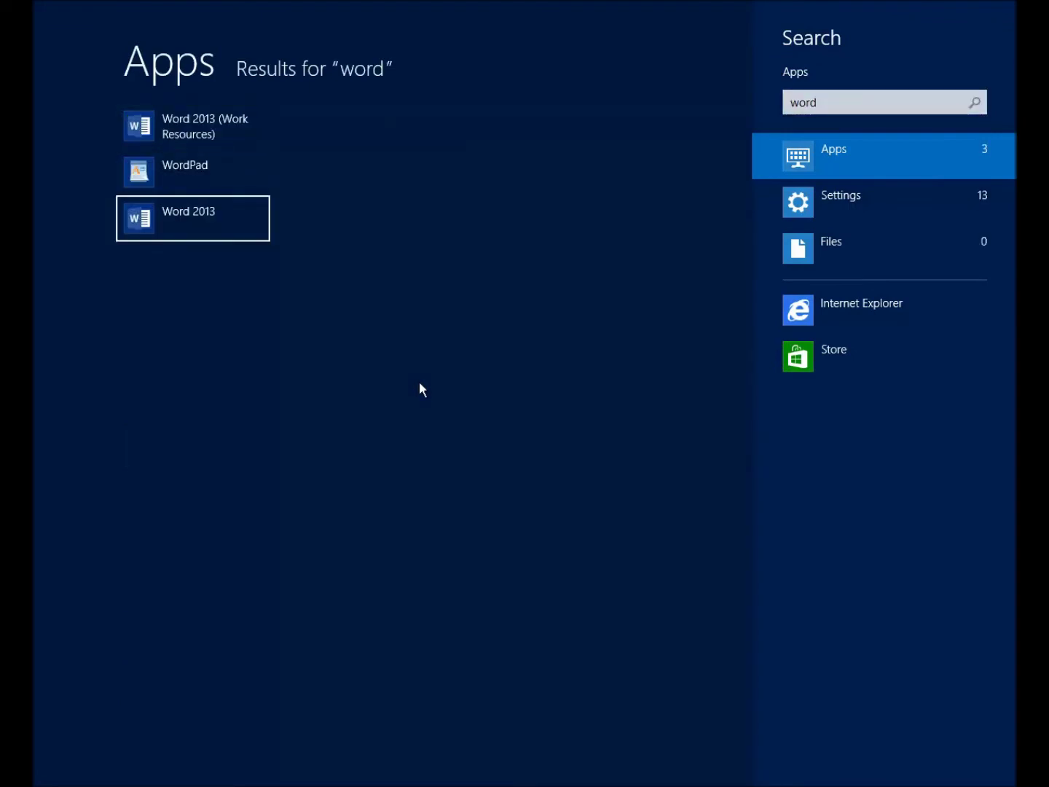
{"action": "key", "text": "Return"}
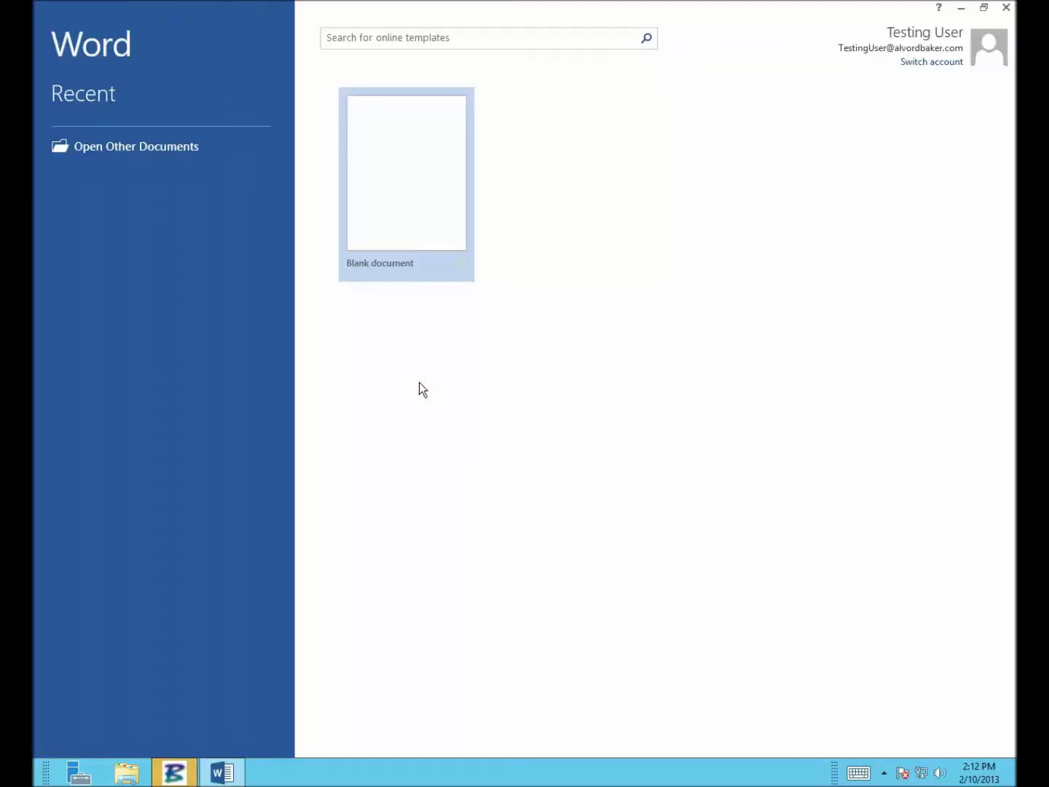
- Create a blank Word document, quit BASC-2 at its Database Location prompt, and minimize Word
{"action": "left_click", "coordinate": [404, 153]}
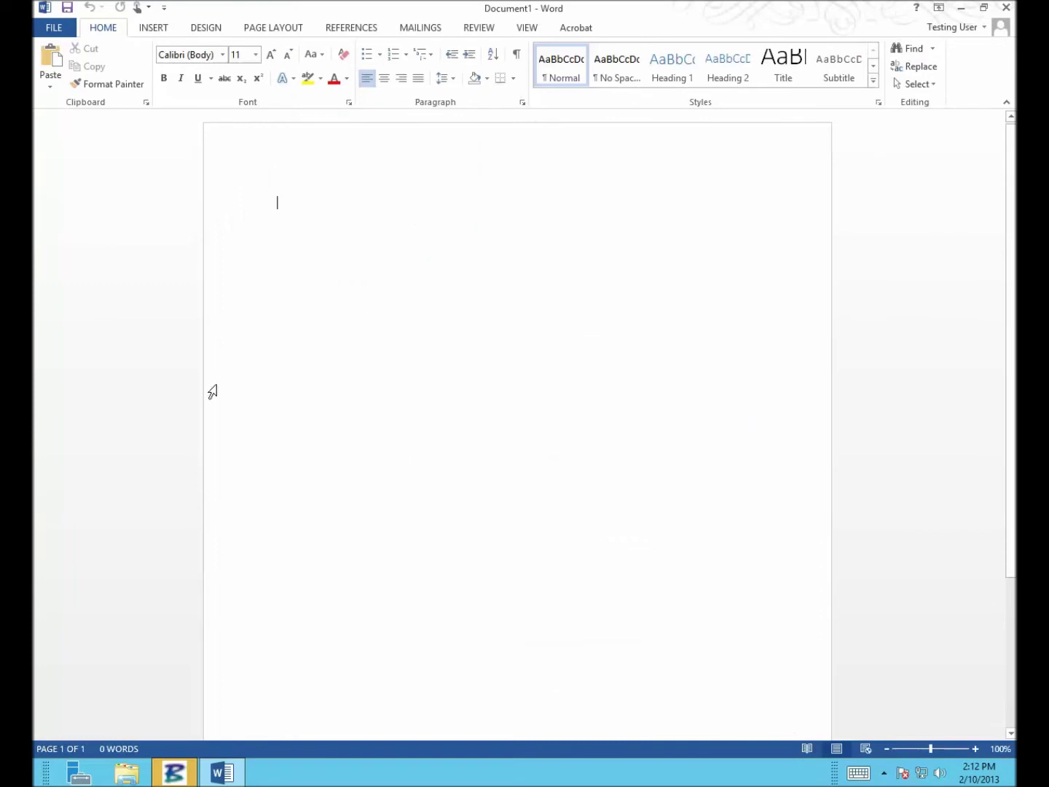
{"action": "left_click", "coordinate": [174, 772]}
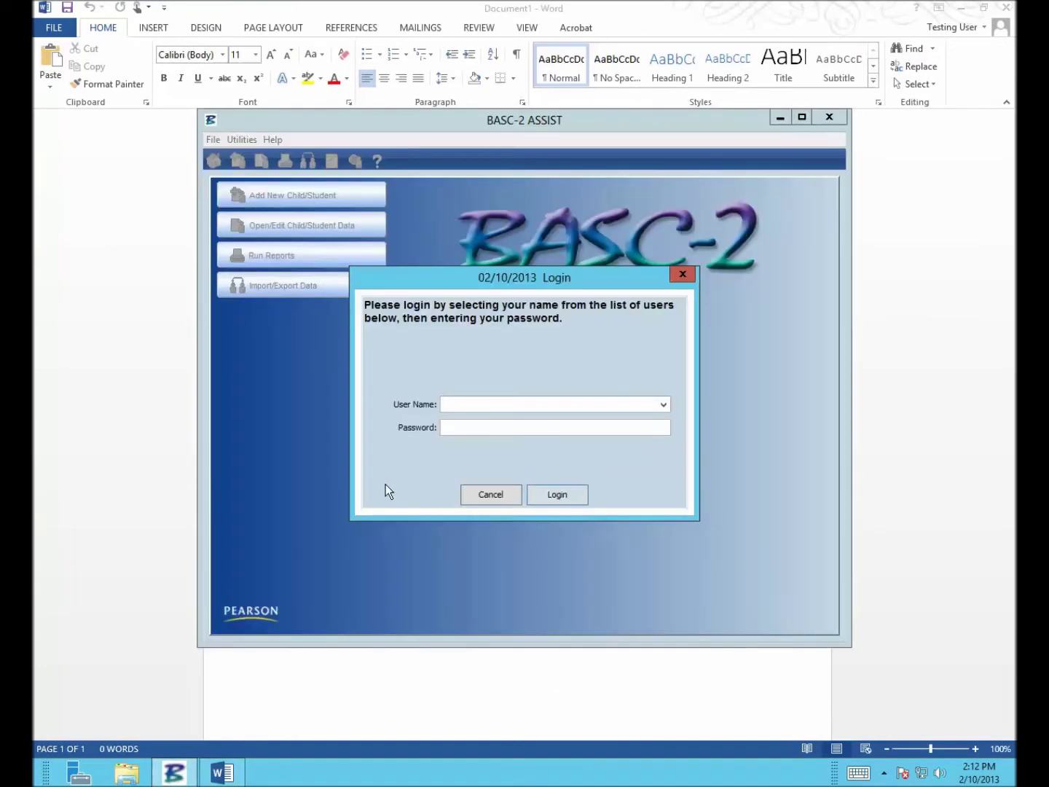
{"action": "left_click", "coordinate": [526, 494]}
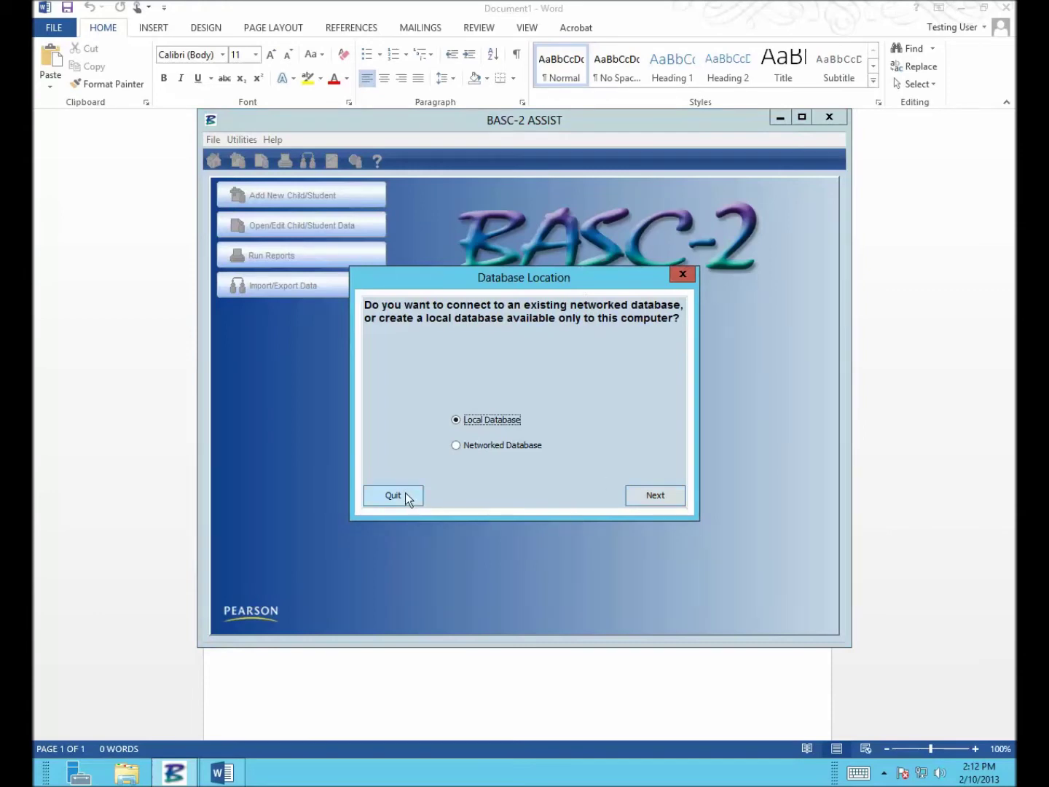
{"action": "left_click", "coordinate": [405, 494]}
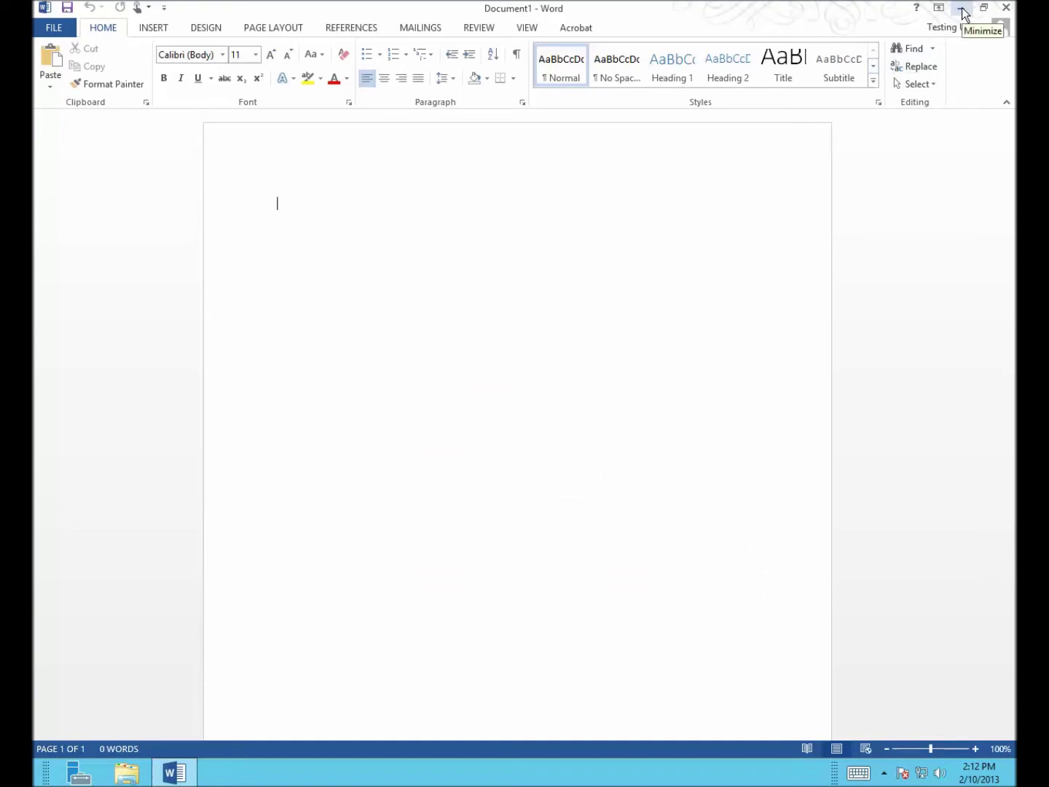
{"action": "left_click", "coordinate": [963, 9]}
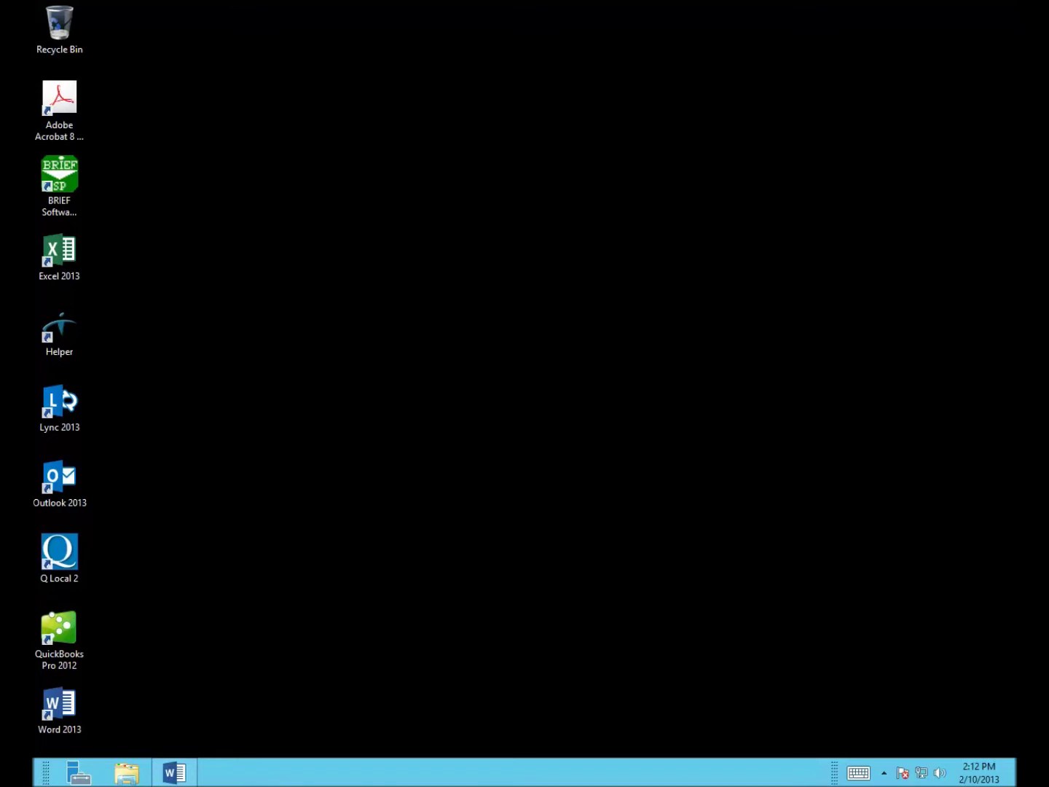
{"action": "mouse_move", "coordinate": [1014, 779]}
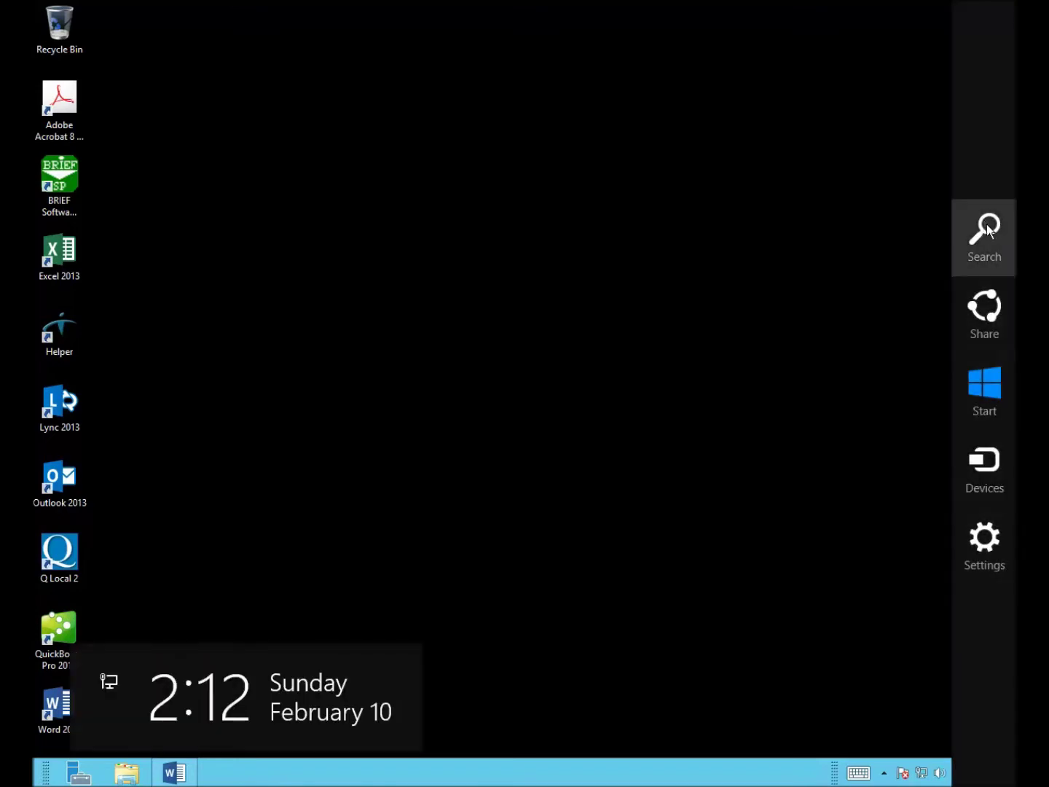
- Search for 'certified cio' from the Search charm and send it to Internet Explorer's web search
{"action": "left_click", "coordinate": [987, 235]}
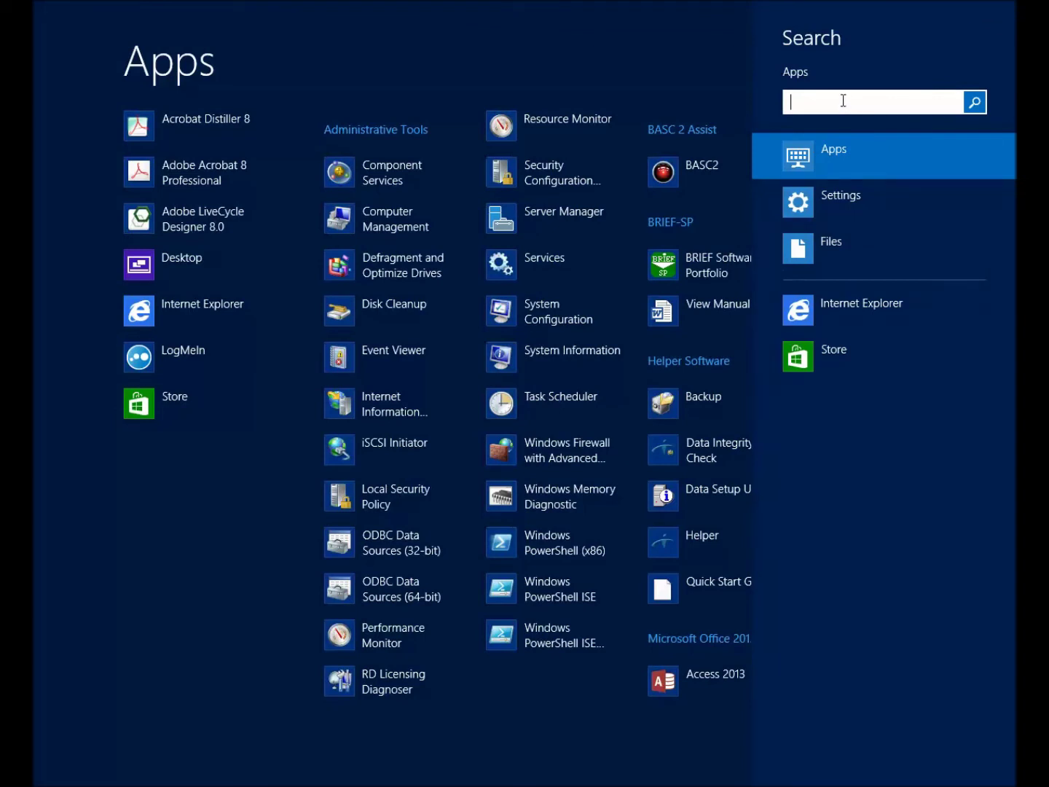
{"action": "type", "text": "c"}
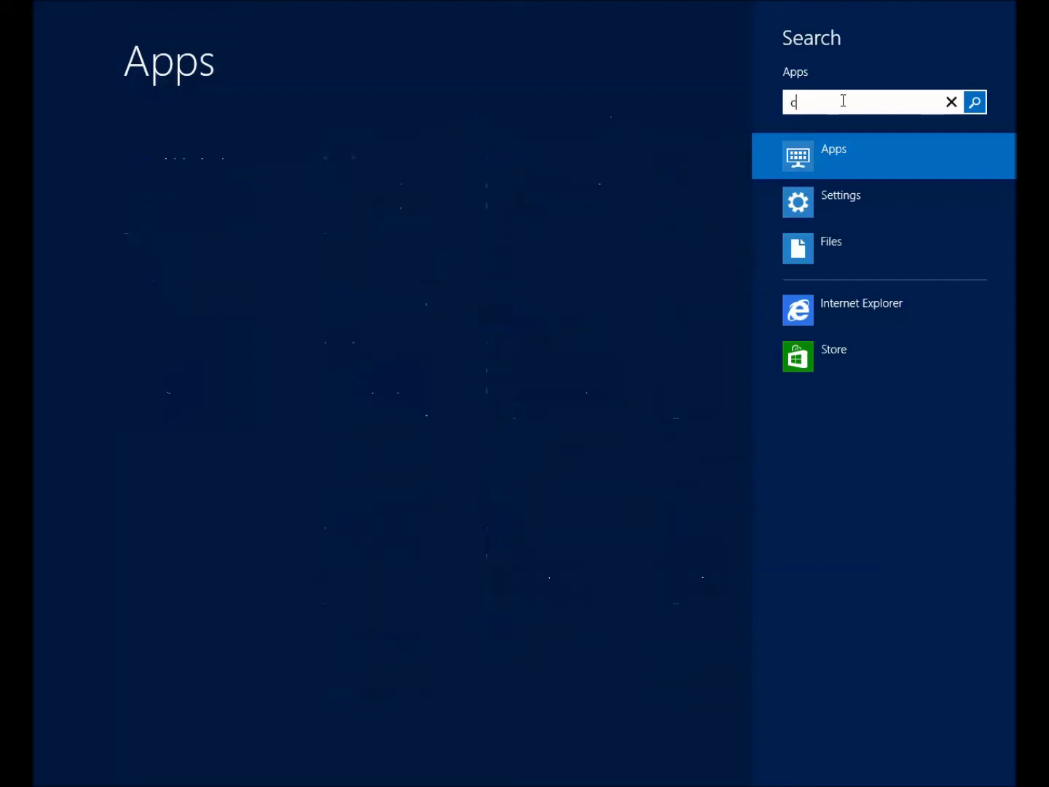
{"action": "type", "text": "ertified cio"}
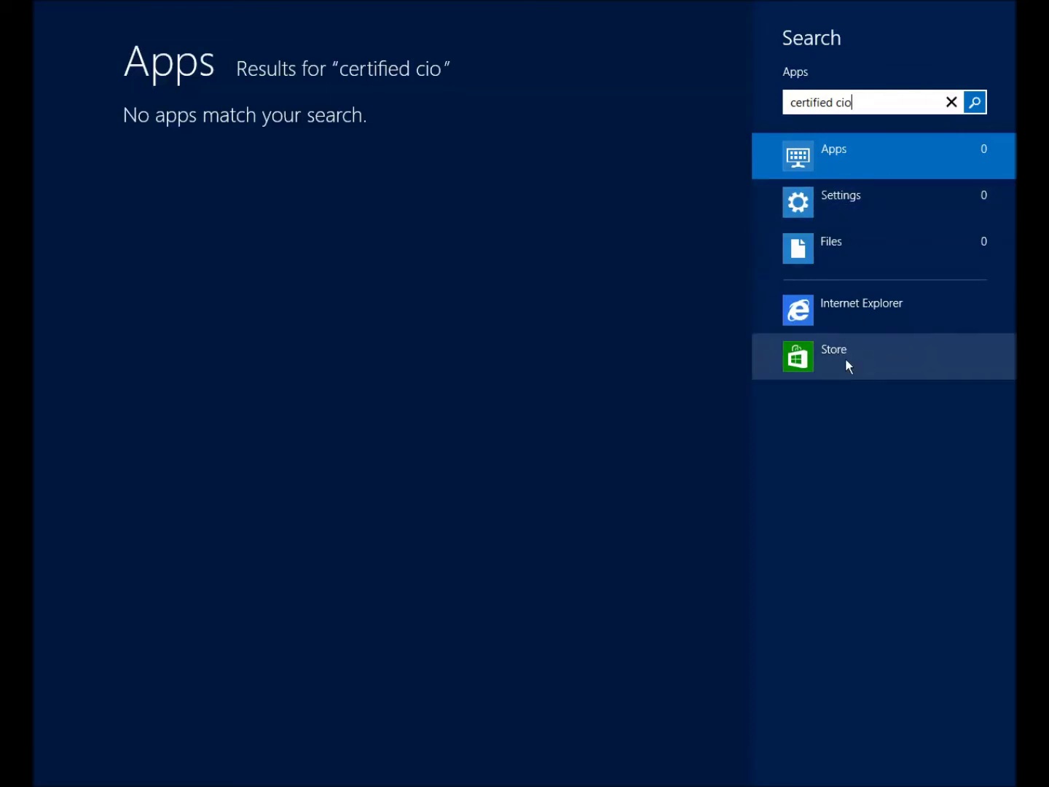
{"action": "left_click", "coordinate": [859, 305]}
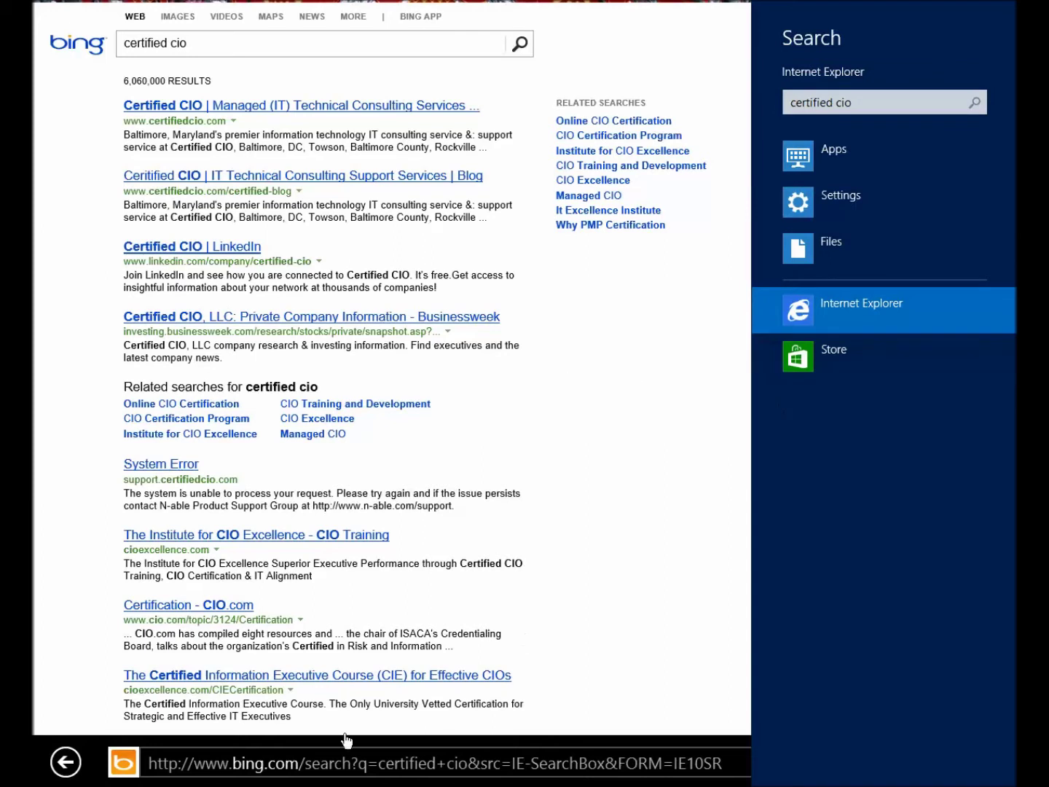
- Dismiss the search pane to view Bing's 'certified cio' results, then switch windows with Alt+Tab
{"action": "left_click", "coordinate": [582, 522]}
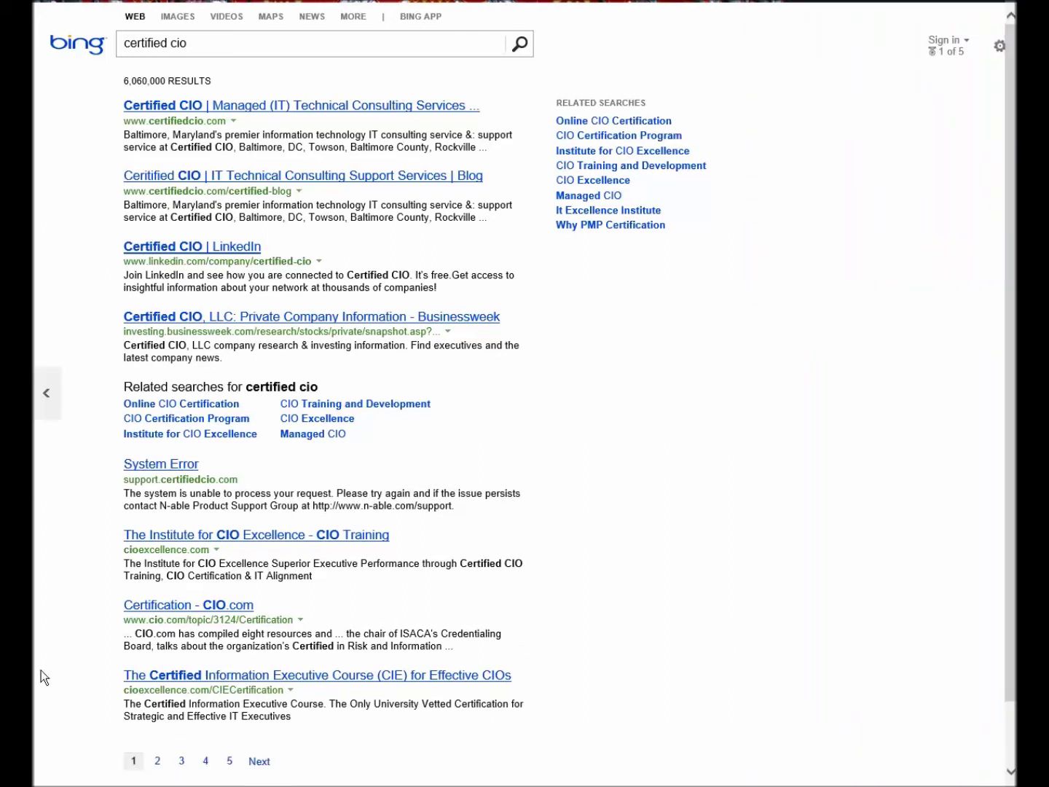
{"action": "mouse_move", "coordinate": [618, 3]}
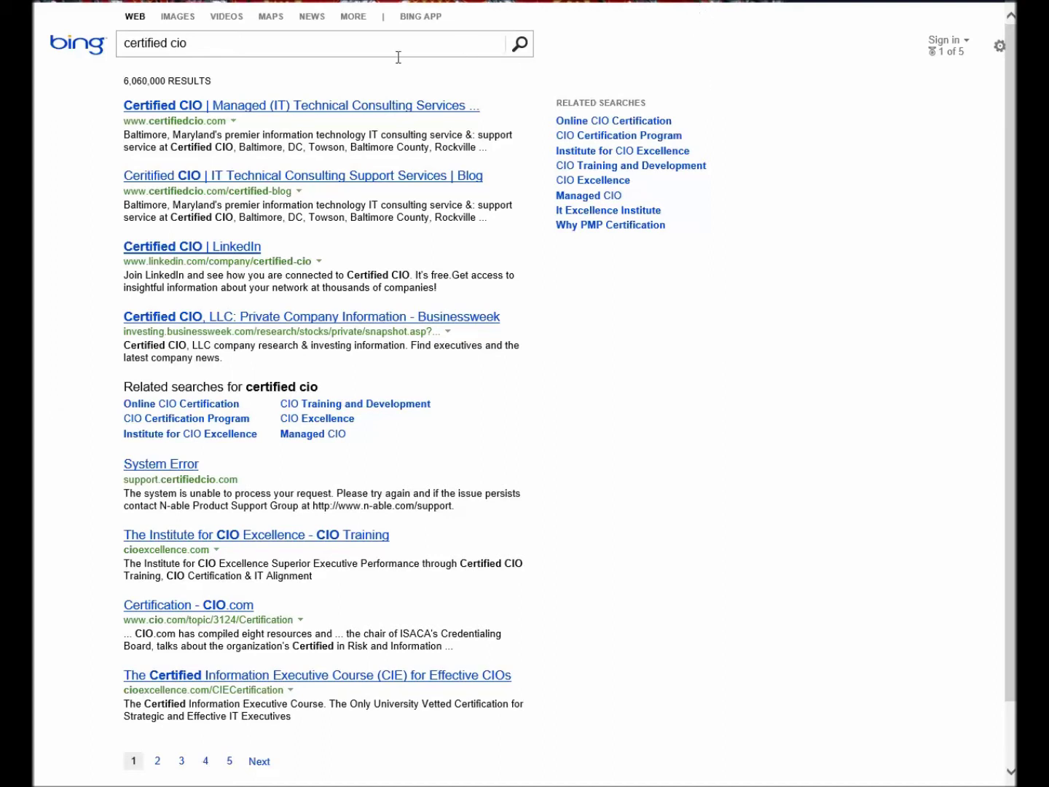
{"action": "mouse_move", "coordinate": [485, 6]}
{"action": "mouse_move", "coordinate": [578, 12]}
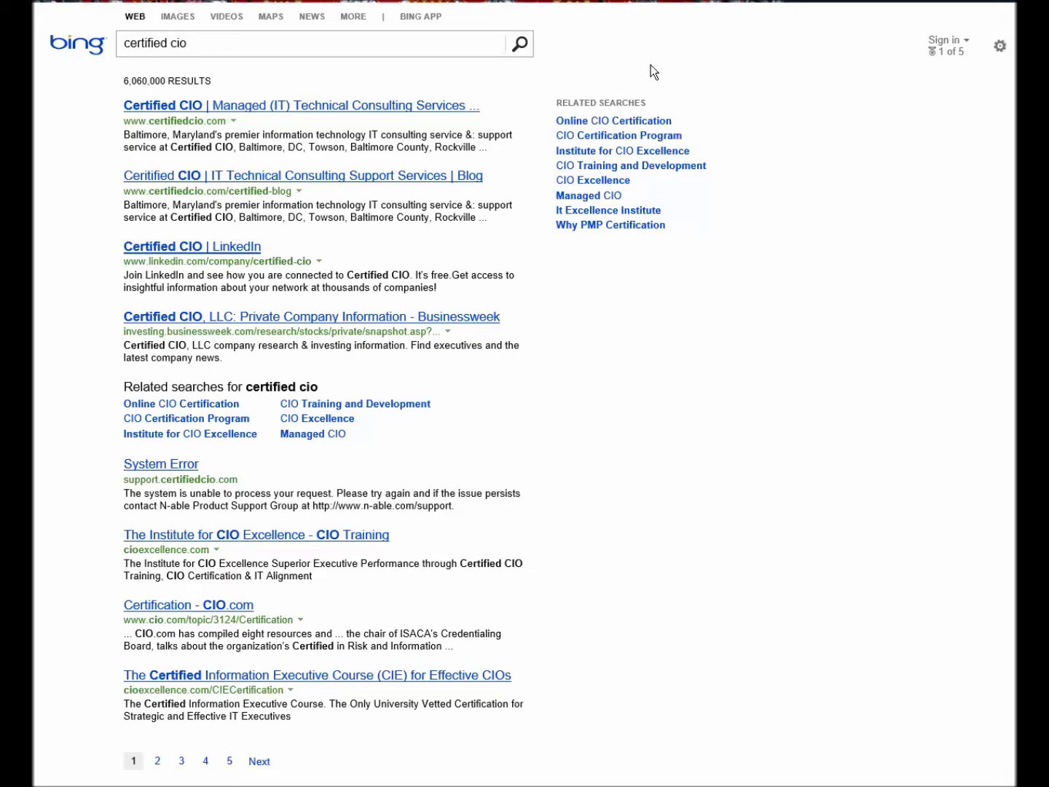
{"action": "key", "text": "alt+Tab"}
{"action": "key", "text": "alt+Tab"}
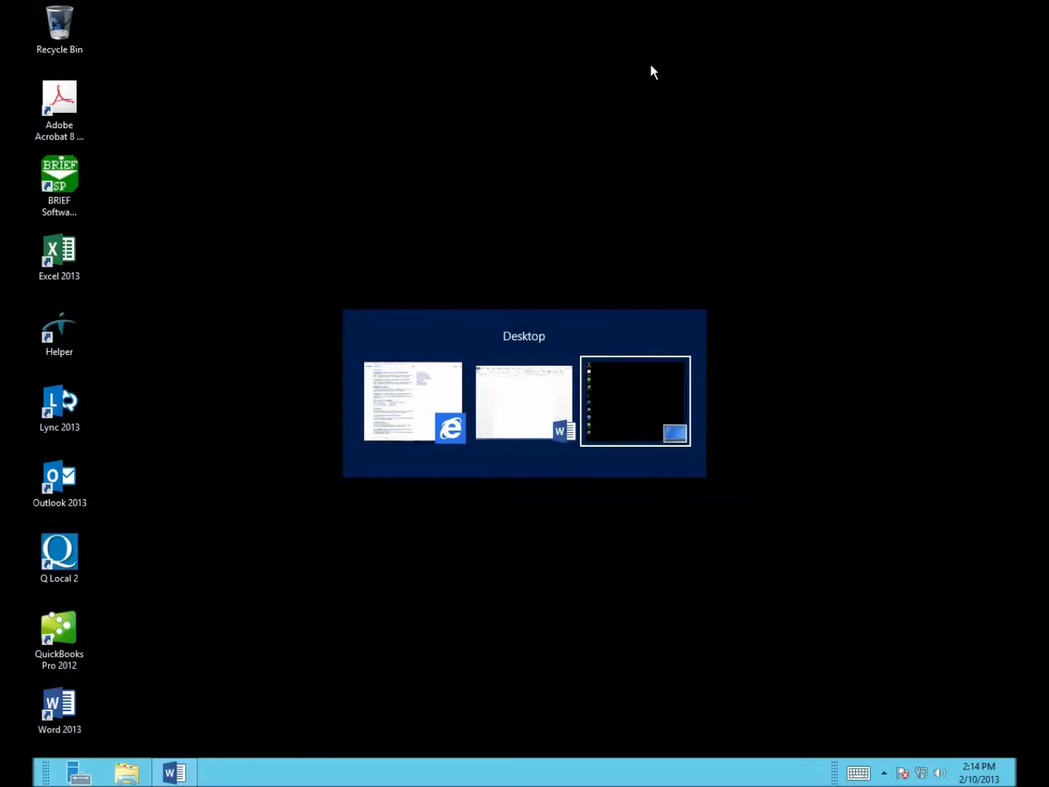
{"action": "key", "text": "alt+Tab"}
{"action": "key", "text": "alt+Tab"}
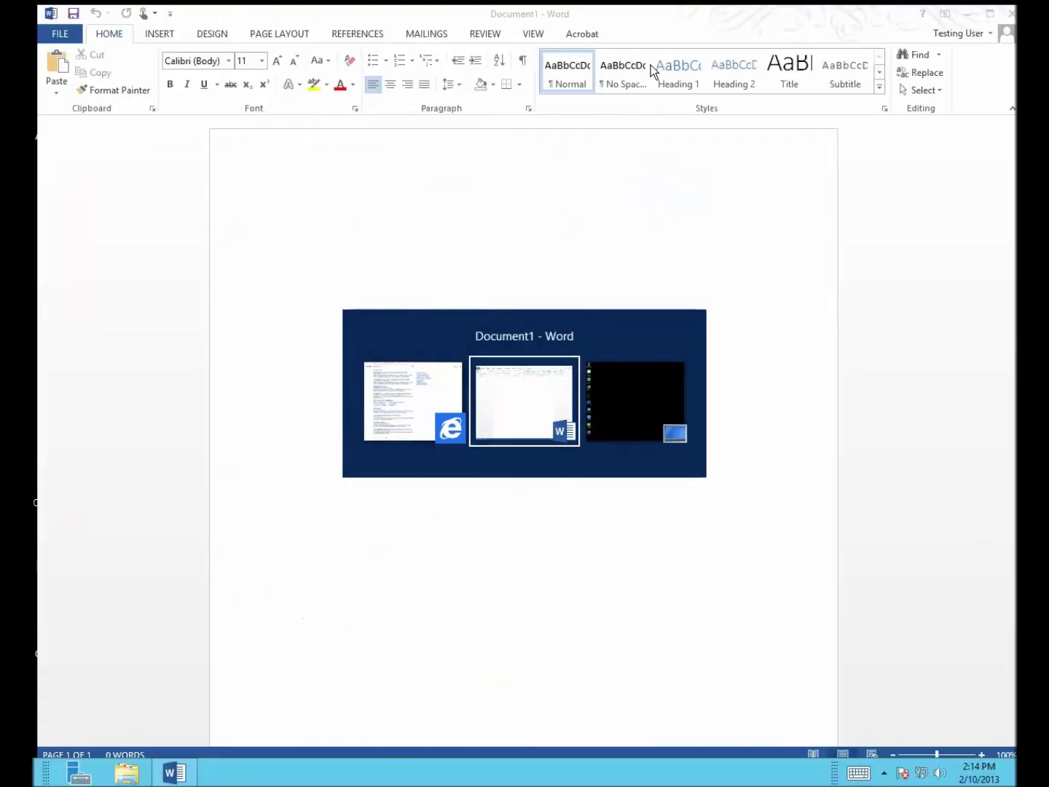
{"action": "key", "text": "alt+Tab"}
{"action": "key", "text": "alt+Tab"}
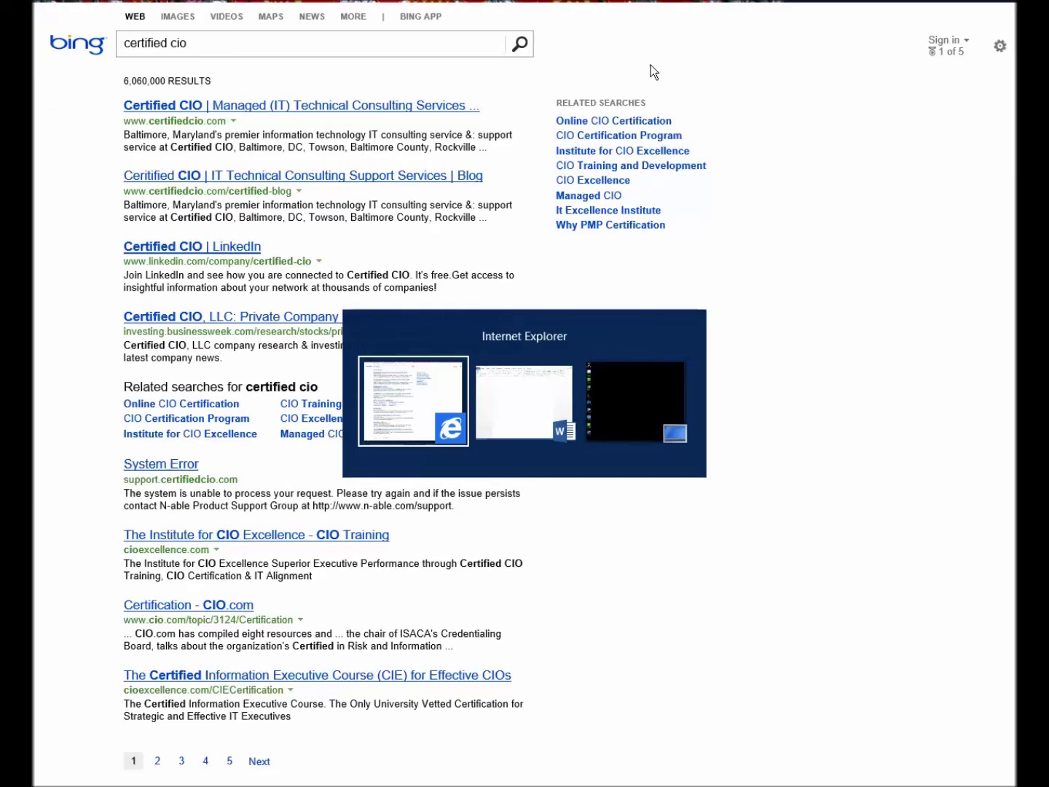
{"action": "key", "text": "alt+Tab"}
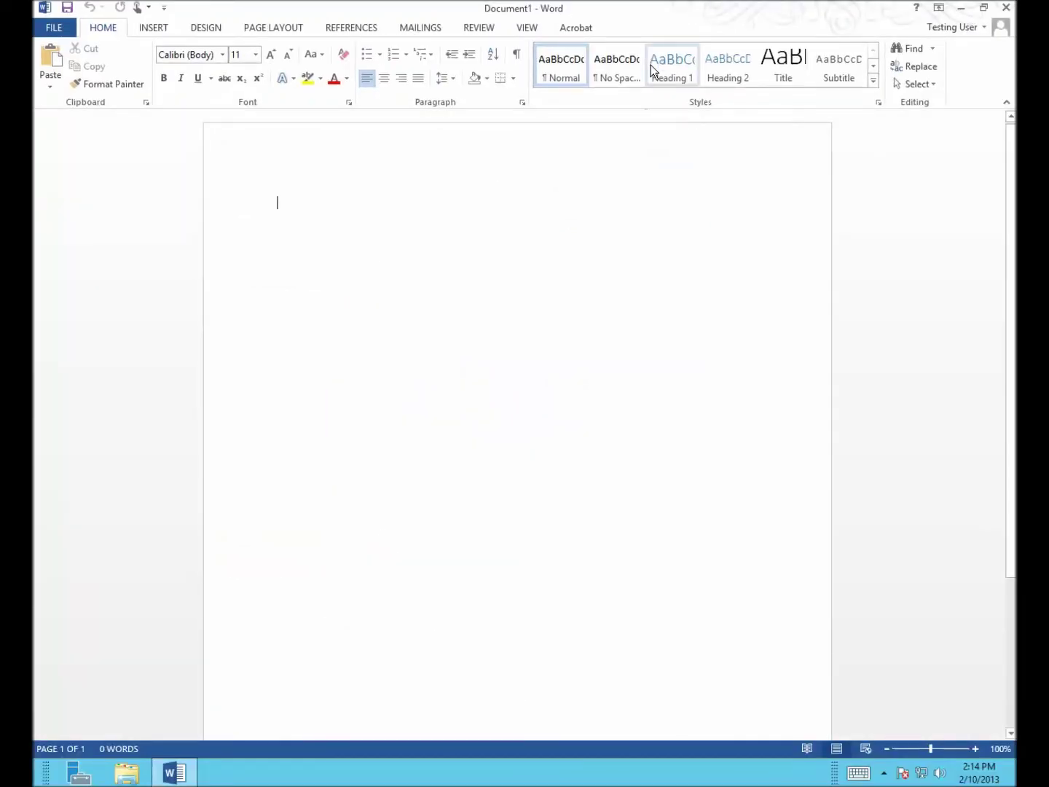
{"action": "key", "text": "super+Tab"}
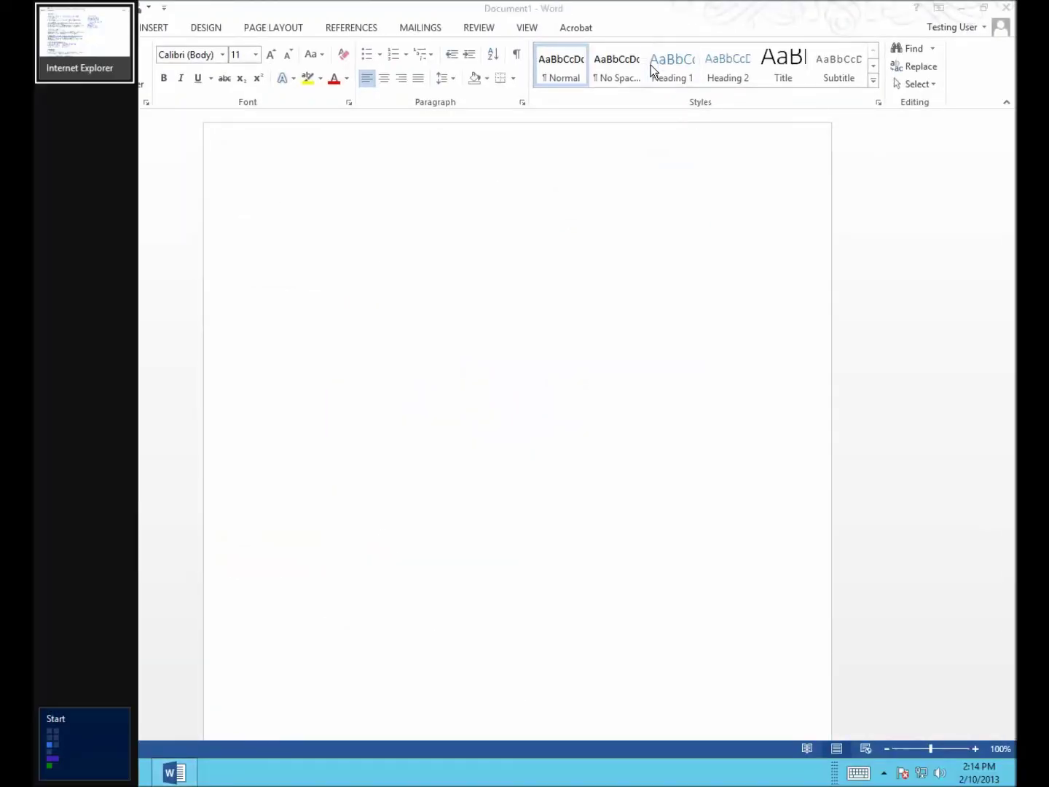
{"action": "key", "text": "super+Tab"}
{"action": "key", "text": "super+Tab"}
{"action": "key", "text": "super+Tab"}
{"action": "key", "text": "super+Tab"}
{"action": "key", "text": "super"}
{"action": "key", "text": "super"}
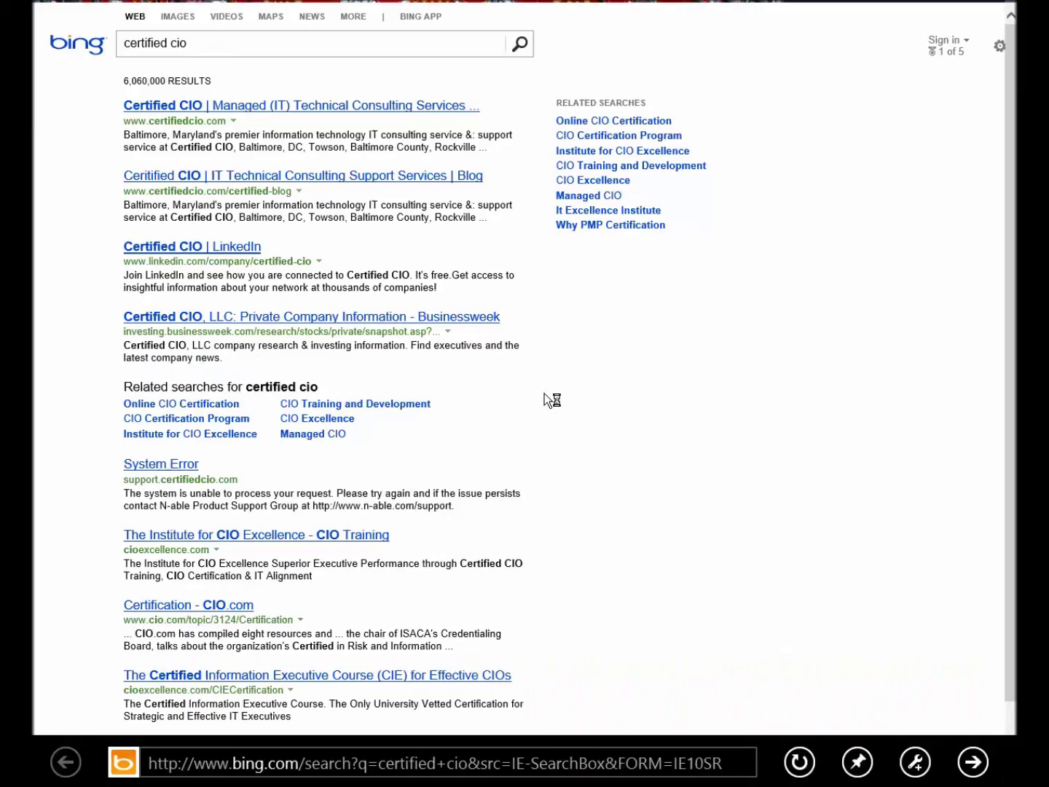
{"action": "key", "text": "super+Tab"}
{"action": "key", "text": "super+Tab"}
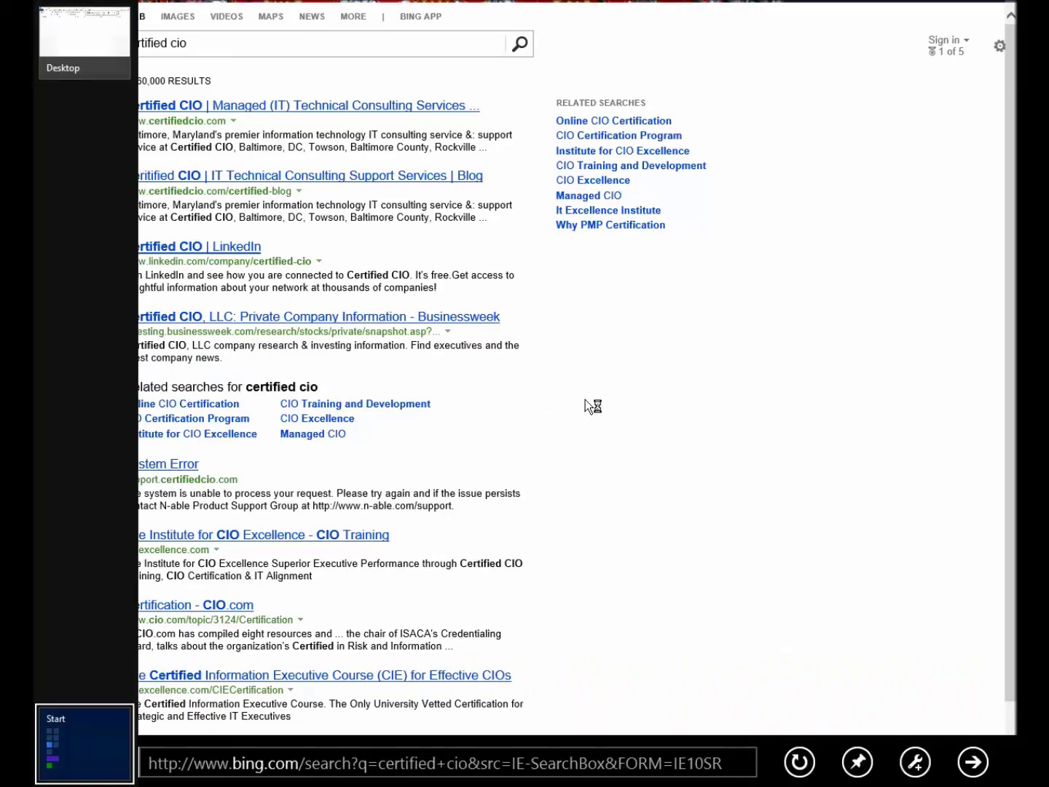
{"action": "key", "text": "super+Tab"}
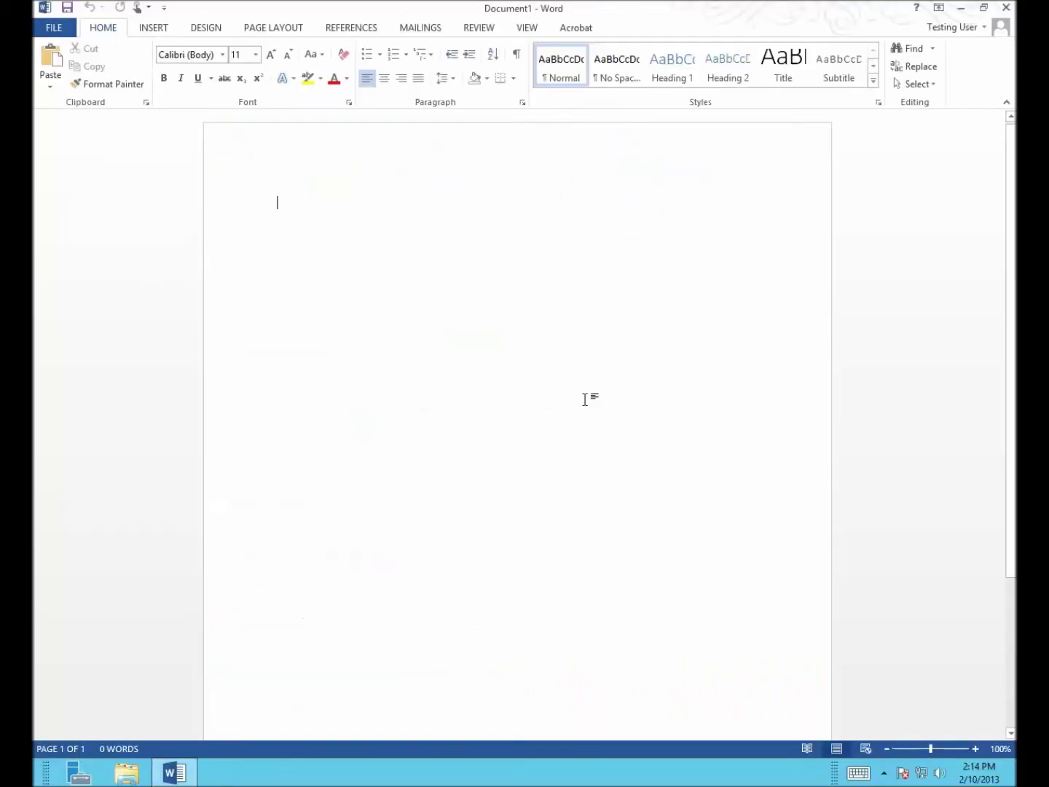
{"action": "key", "text": "alt+Tab"}
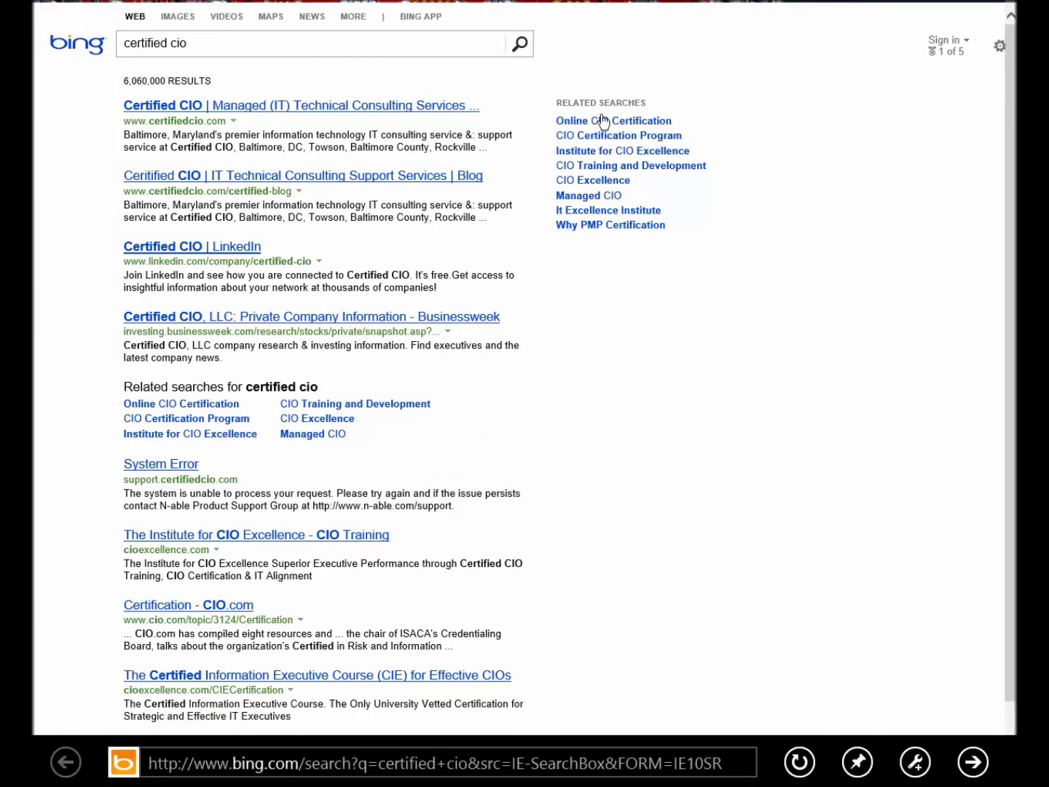
- Restore the Remote Desktop window, maximize it back to full screen, and show the server's Start screen
{"action": "double_click", "coordinate": [552, 10]}
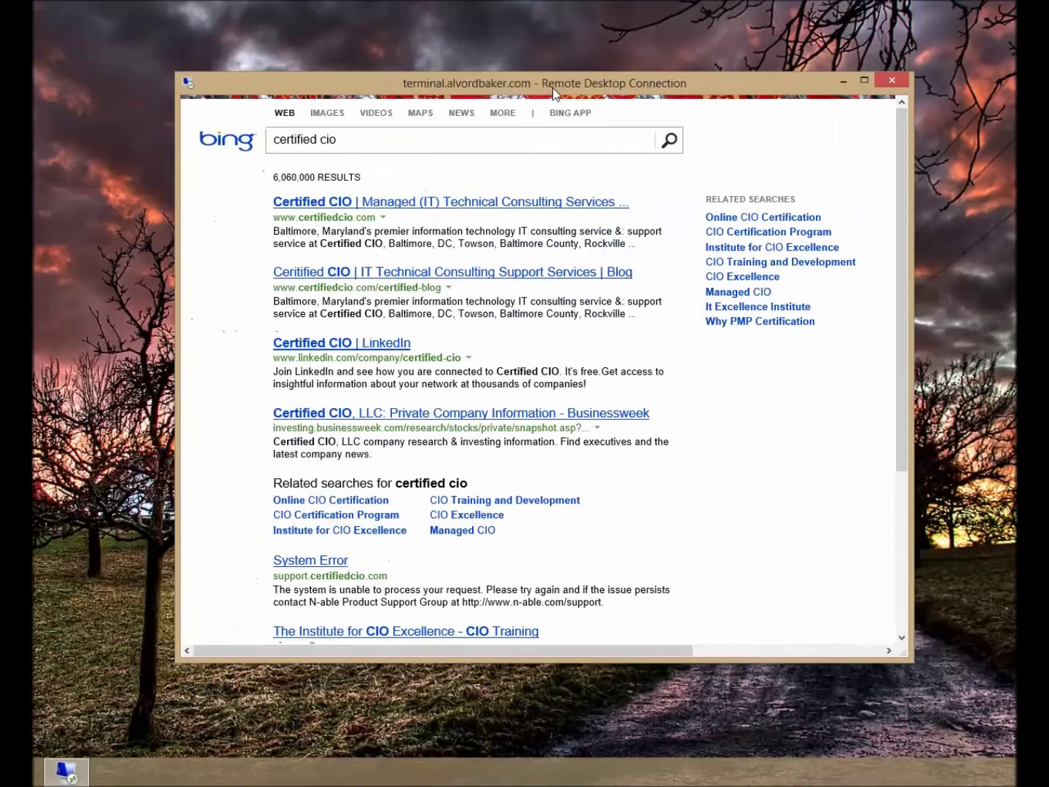
{"action": "left_click_drag", "start_coordinate": [553, 90], "coordinate": [552, 28]}
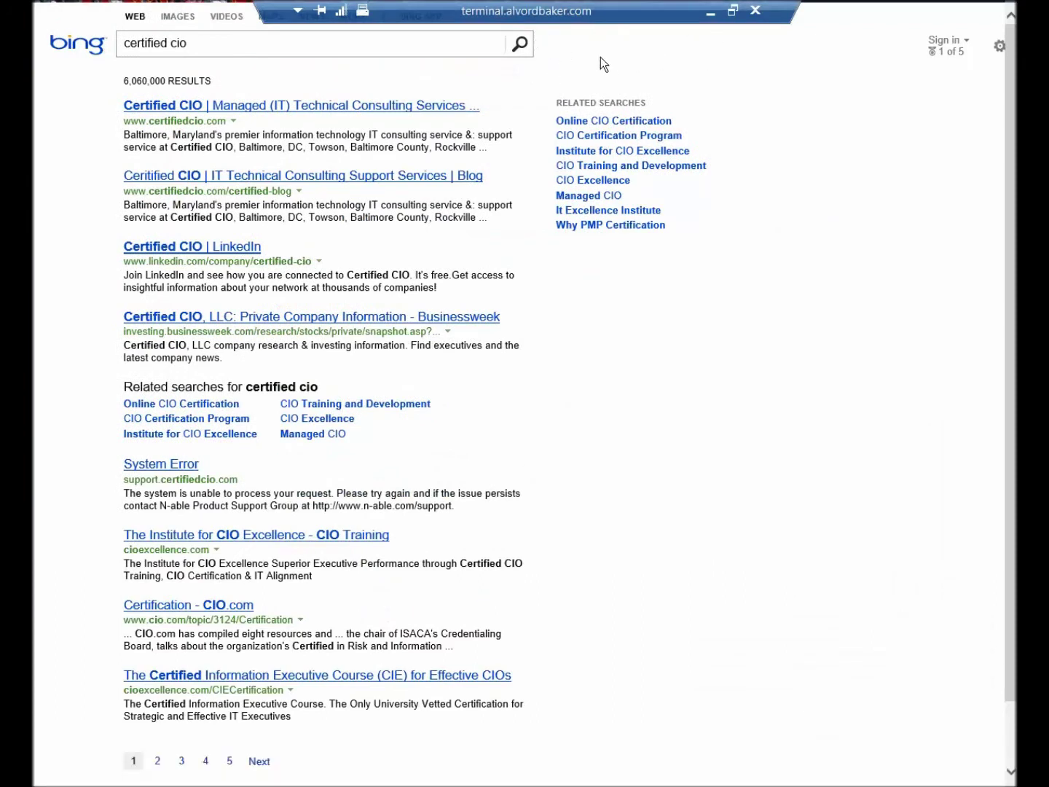
{"action": "mouse_move", "coordinate": [813, 10]}
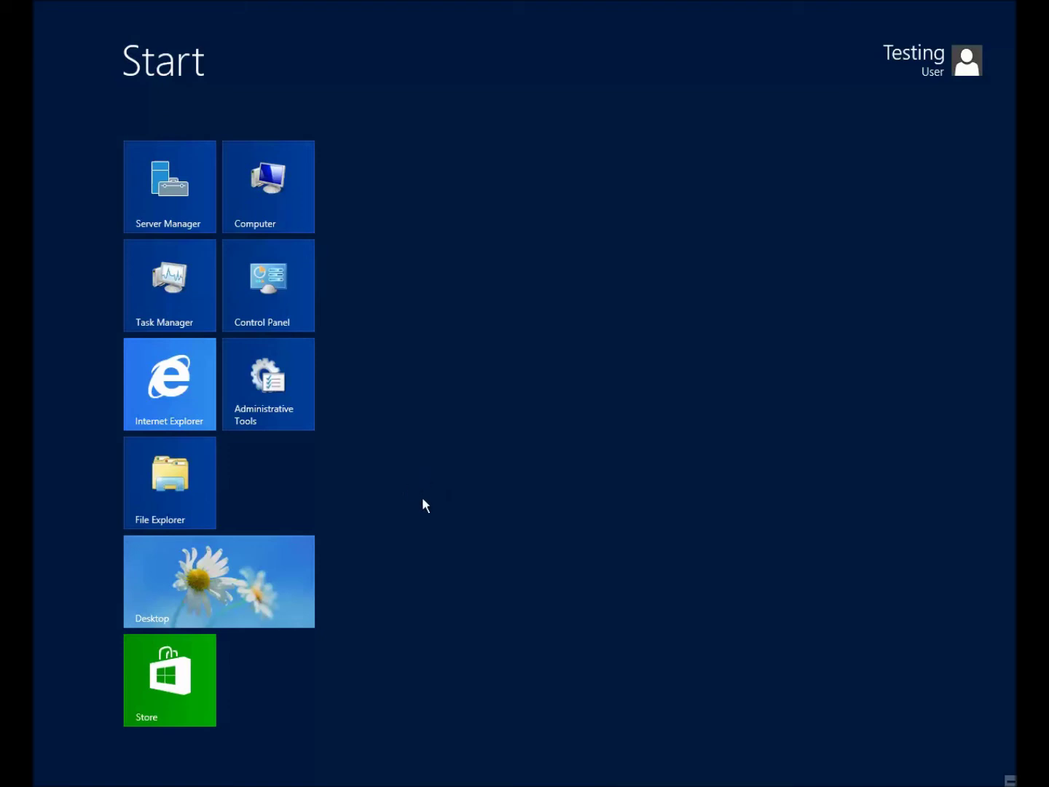
- Switch to the desktop with Word's Document1, return to Start, and bring up the app bar with All apps
{"action": "mouse_move", "coordinate": [32, 770]}
{"action": "mouse_move", "coordinate": [1013, 3]}
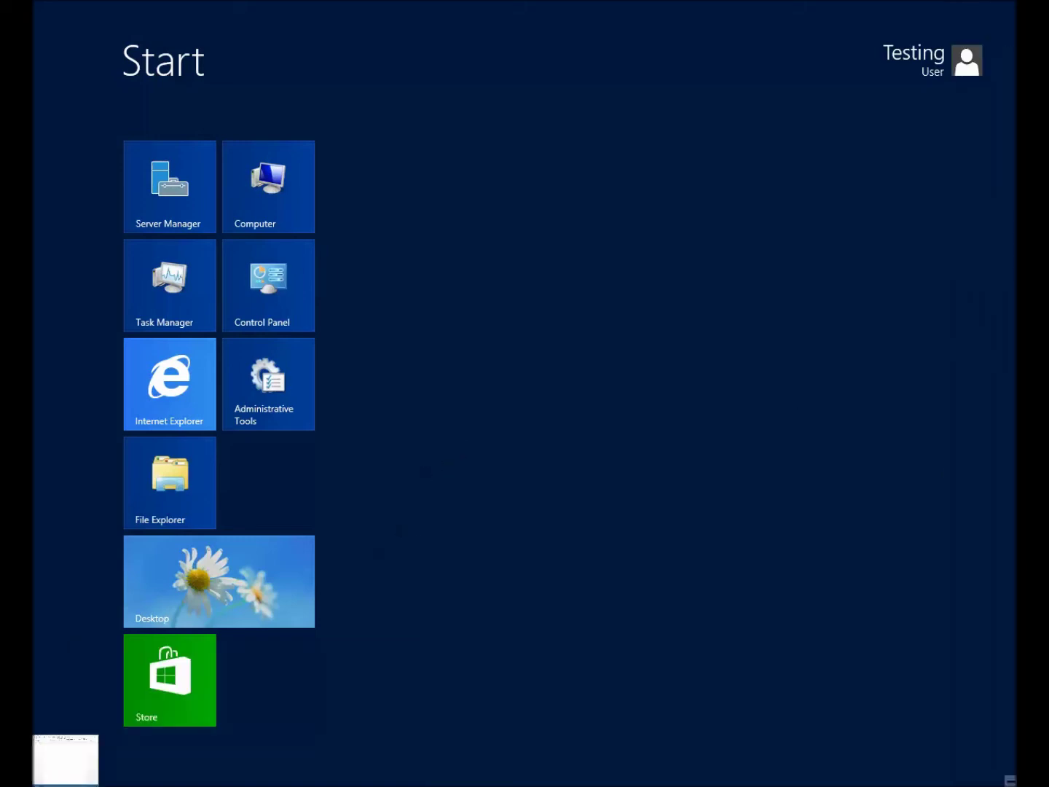
{"action": "left_click", "coordinate": [38, 782]}
{"action": "mouse_move", "coordinate": [40, 782]}
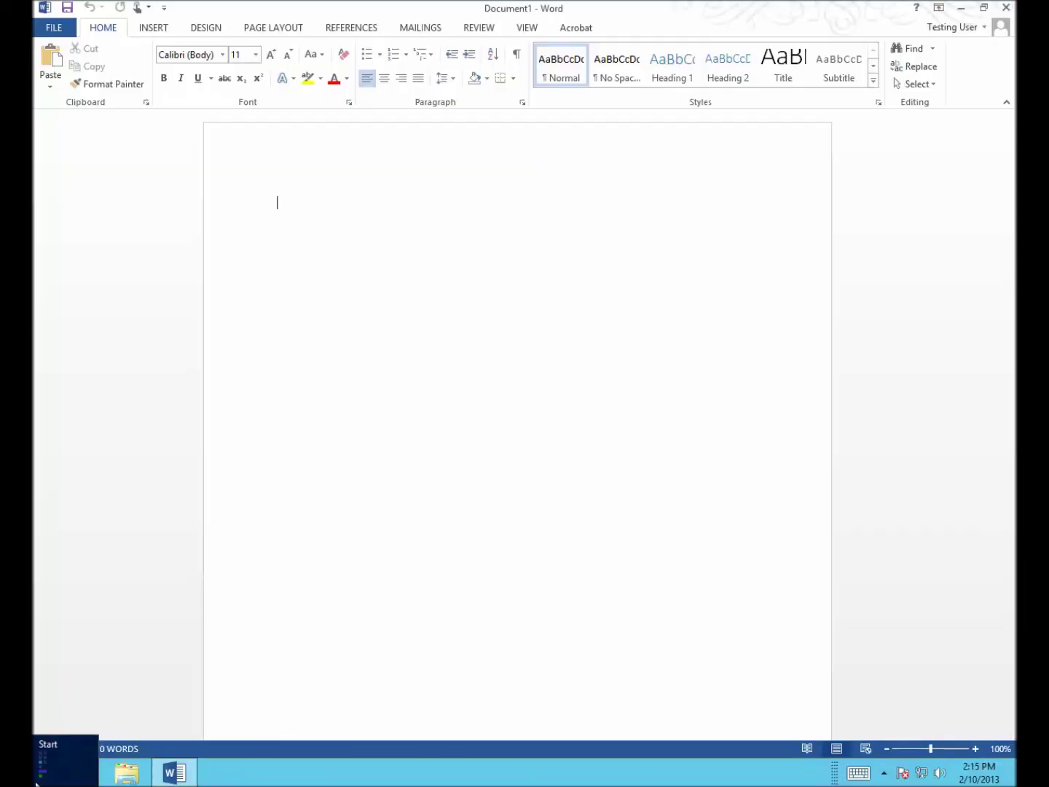
{"action": "left_click", "coordinate": [35, 783]}
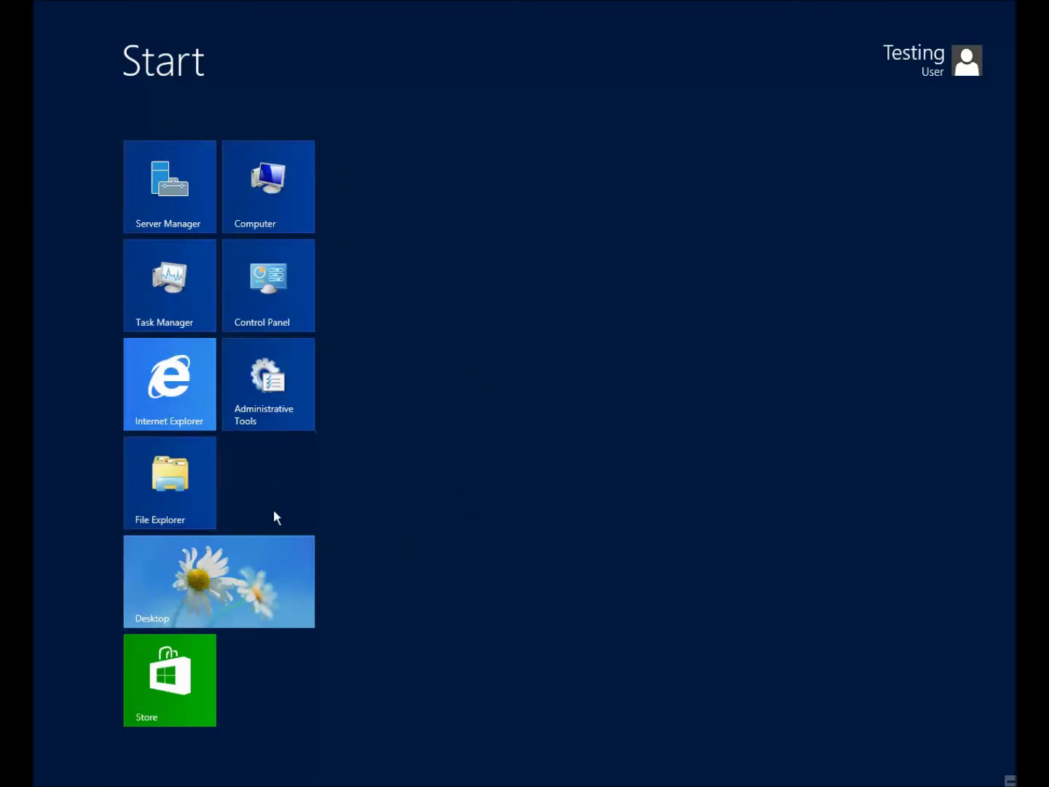
{"action": "right_click", "coordinate": [377, 612]}
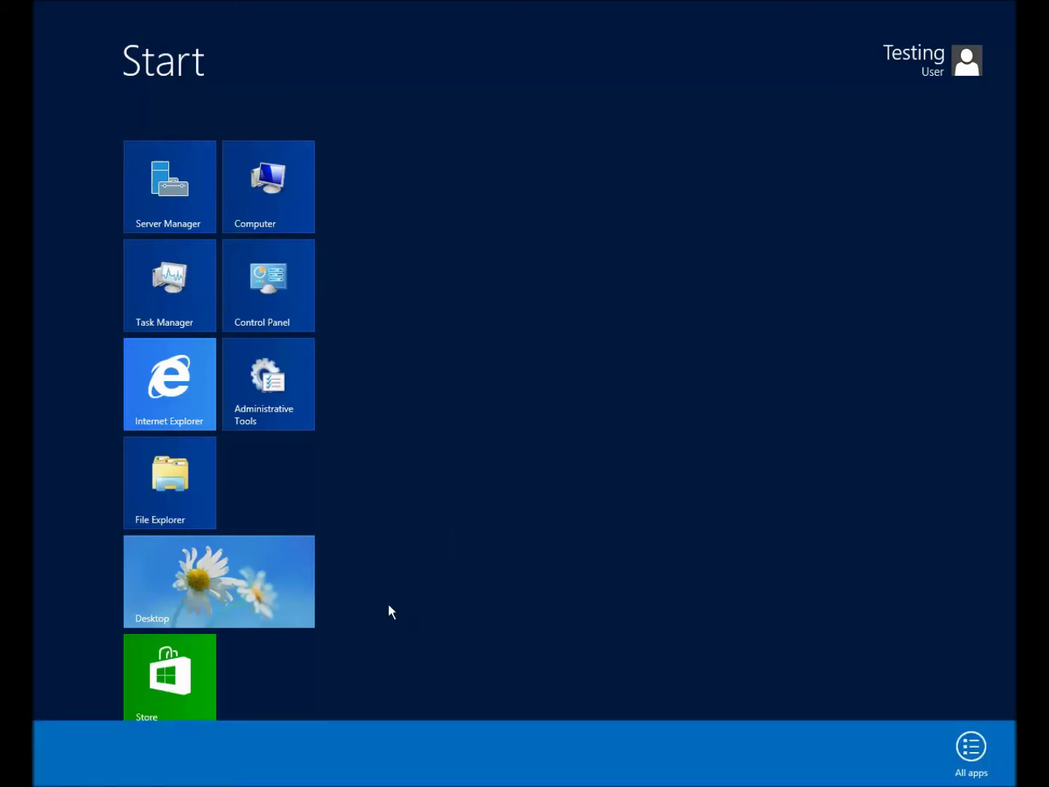
- Open the full Apps list and unpin BRIEF Software Portfolio from the taskbar
{"action": "left_click", "coordinate": [971, 745]}
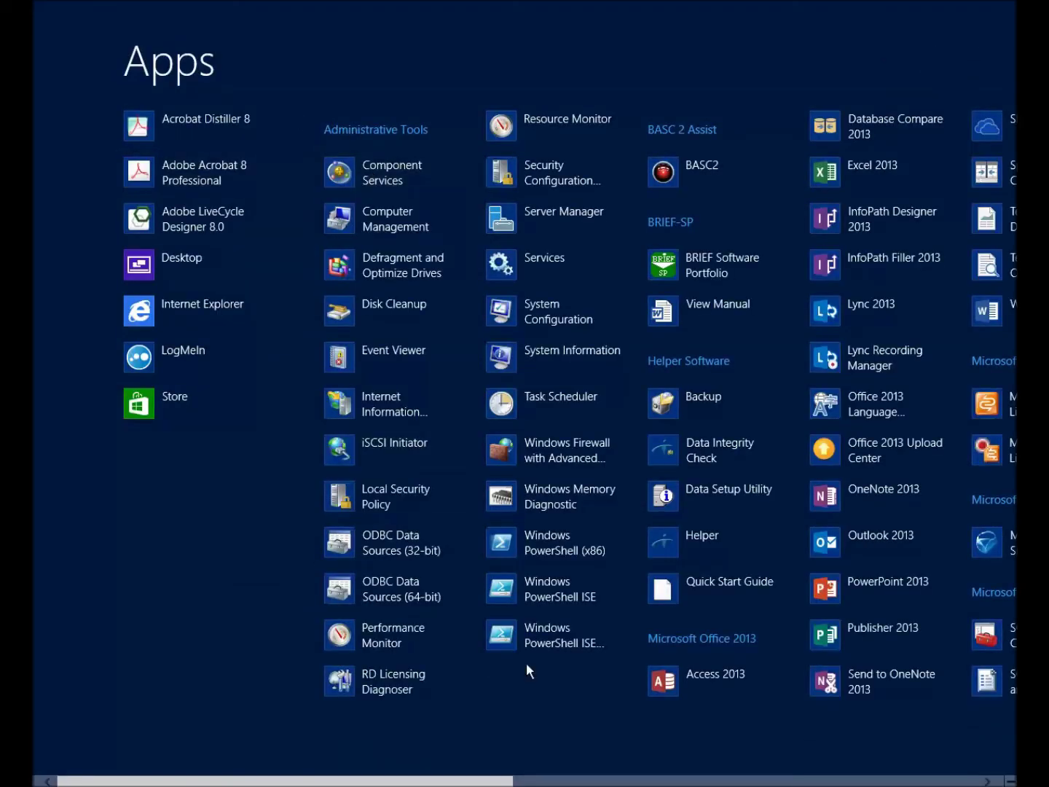
{"action": "left_click_drag", "start_coordinate": [491, 779], "coordinate": [783, 764]}
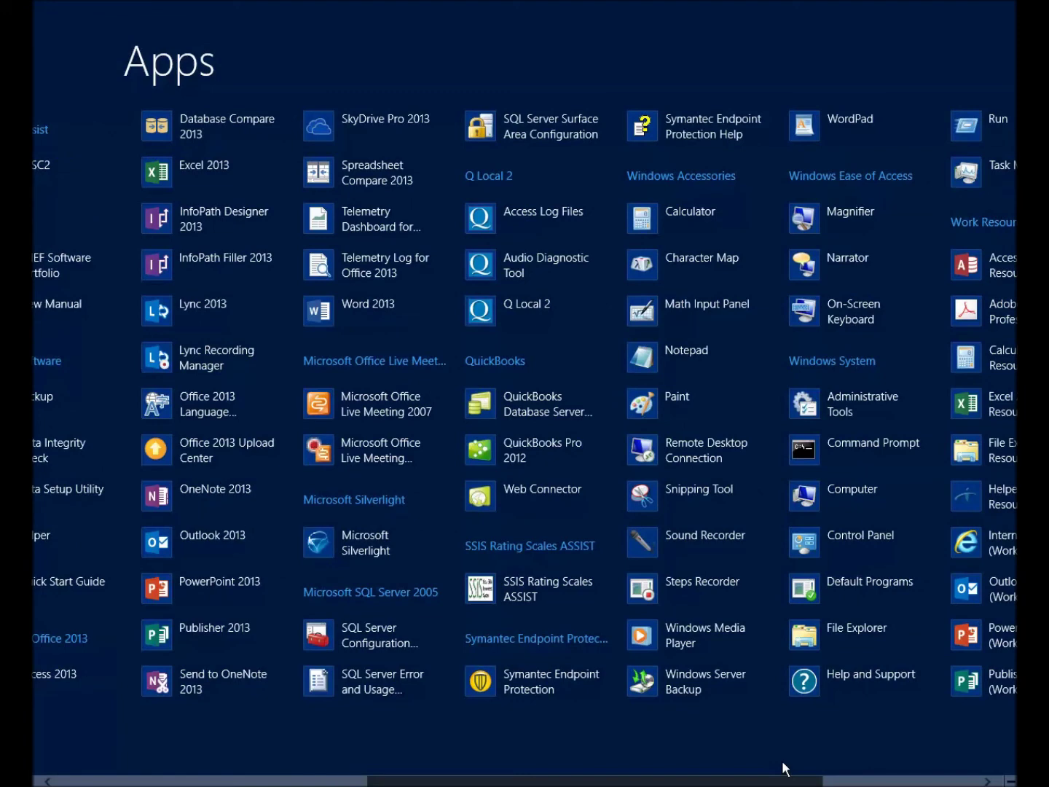
{"action": "left_click_drag", "start_coordinate": [782, 759], "coordinate": [492, 721]}
{"action": "right_click", "coordinate": [747, 261]}
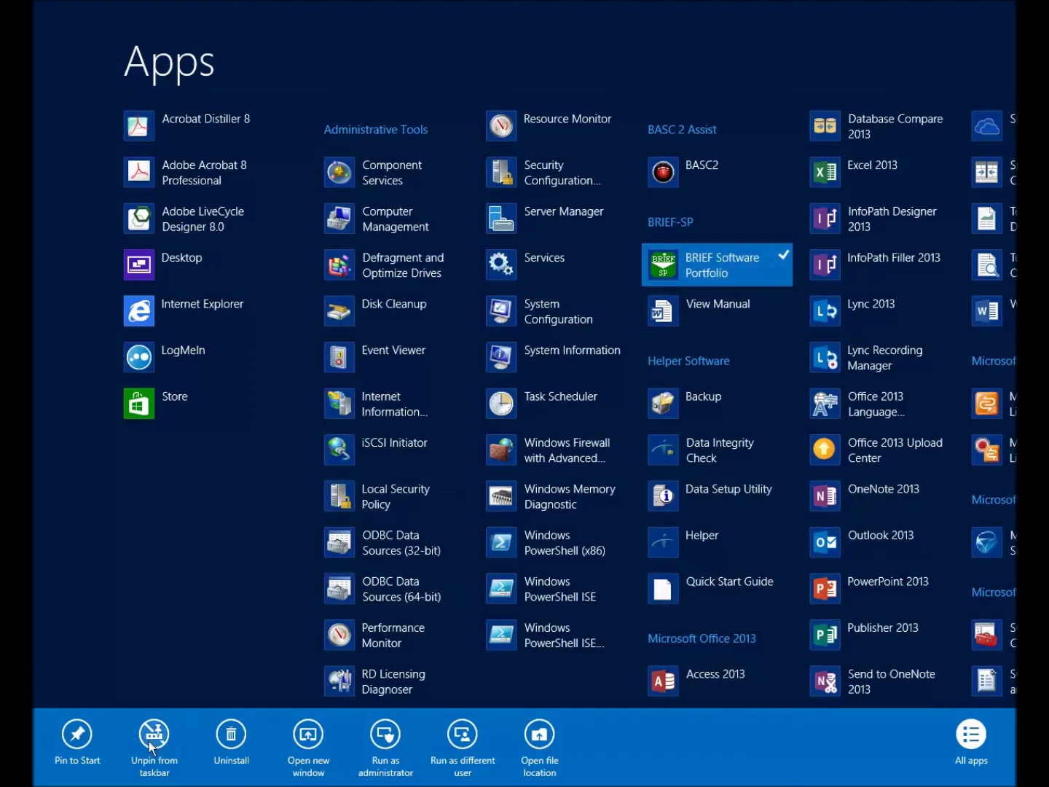
{"action": "left_click", "coordinate": [80, 738]}
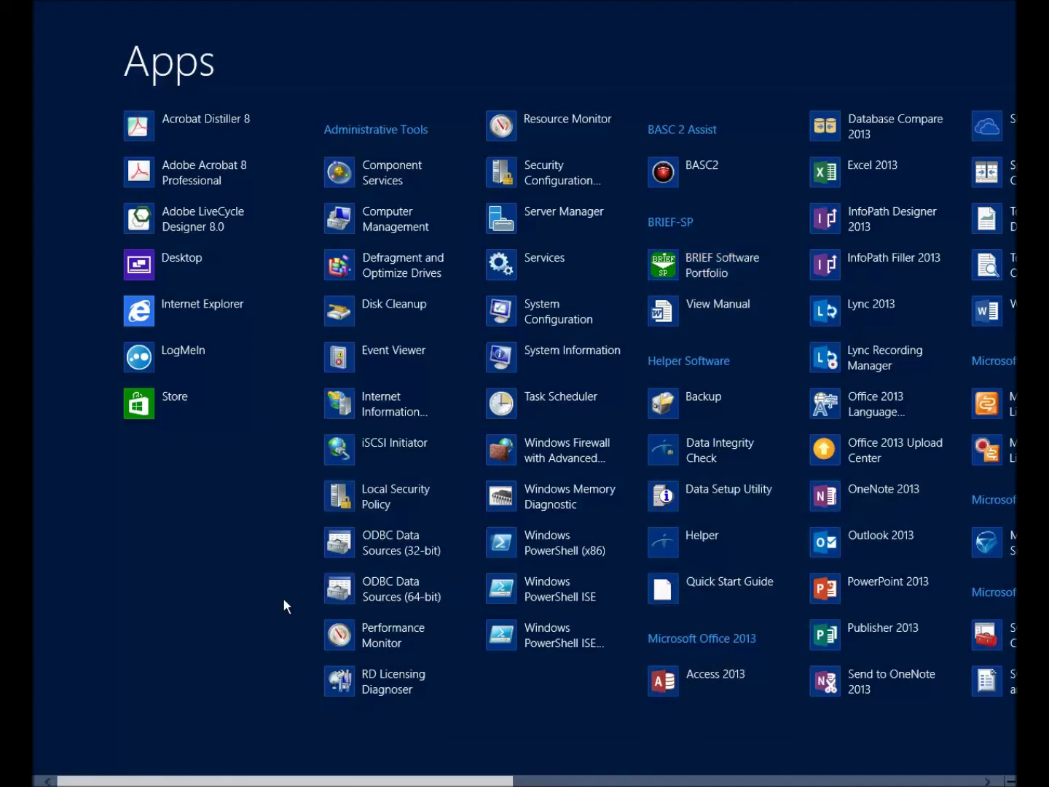
- Pin Helper and Excel 2013 to the Start screen, then return to Start
{"action": "right_click", "coordinate": [740, 447]}
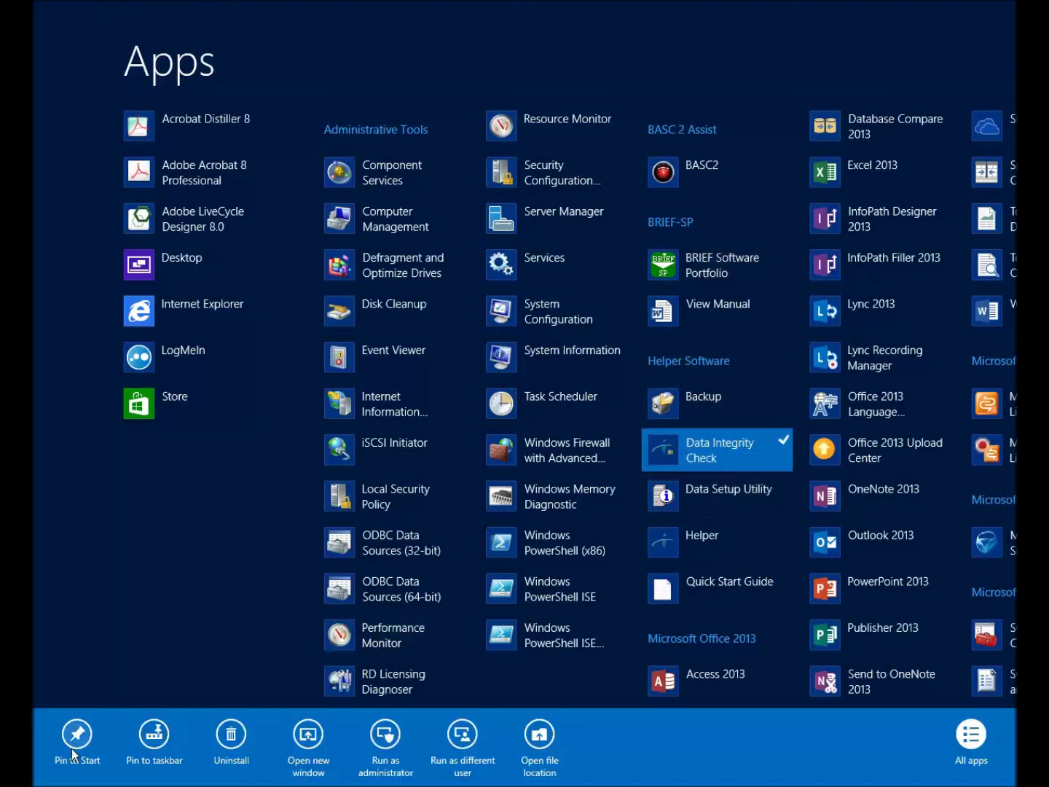
{"action": "right_click", "coordinate": [757, 540]}
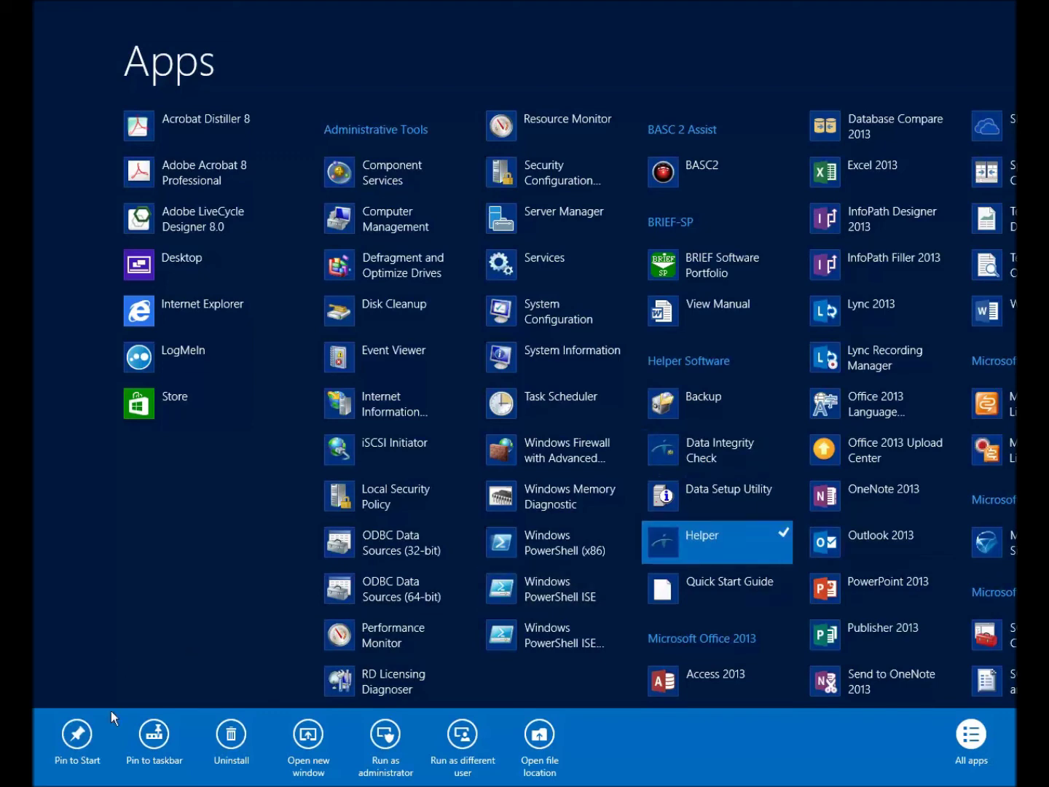
{"action": "left_click", "coordinate": [80, 736]}
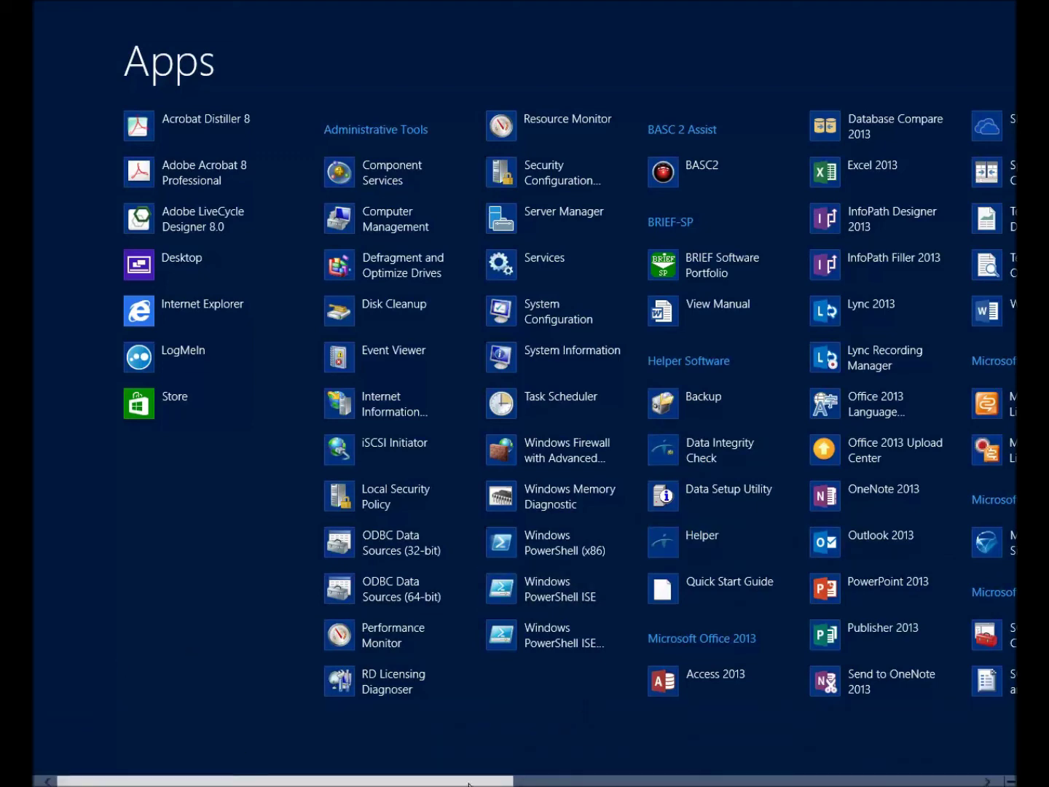
{"action": "left_click_drag", "start_coordinate": [474, 783], "coordinate": [698, 782]}
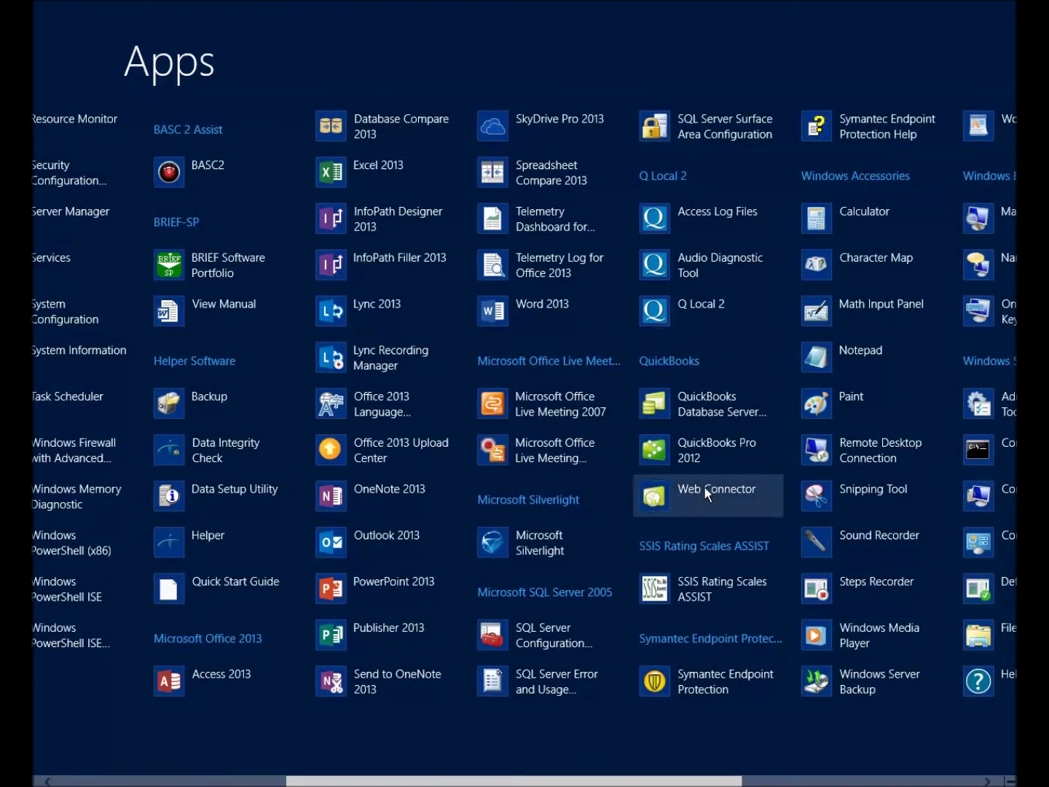
{"action": "right_click", "coordinate": [411, 151]}
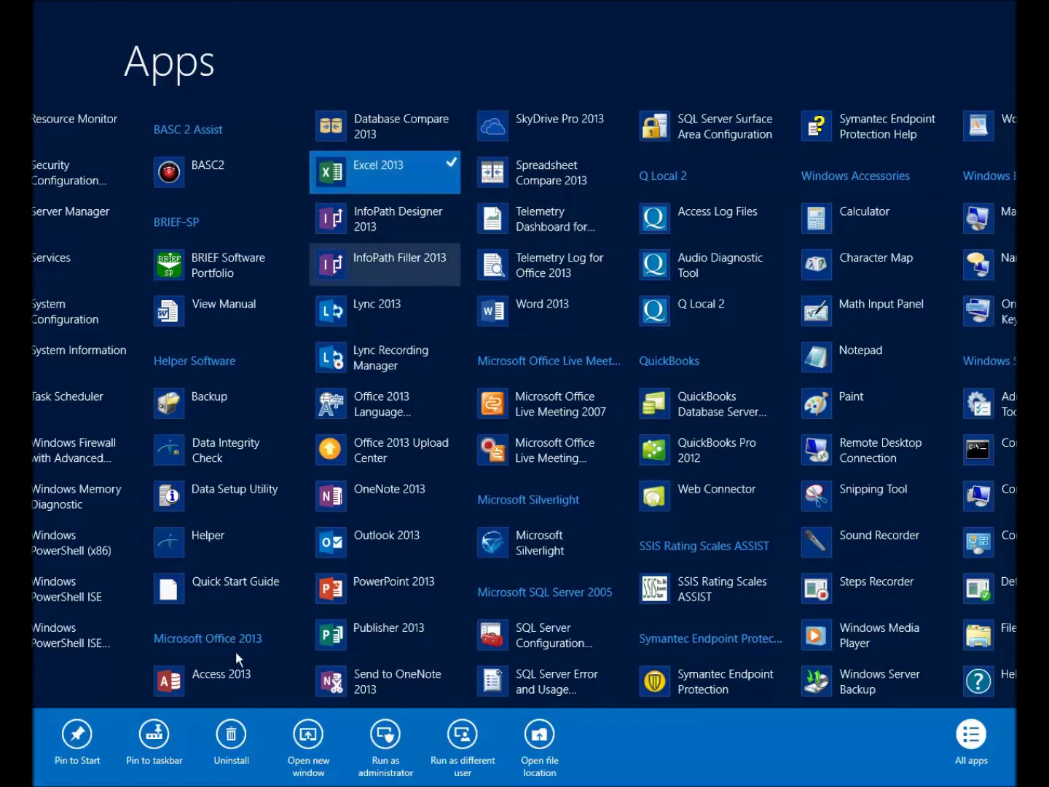
{"action": "left_click", "coordinate": [81, 736]}
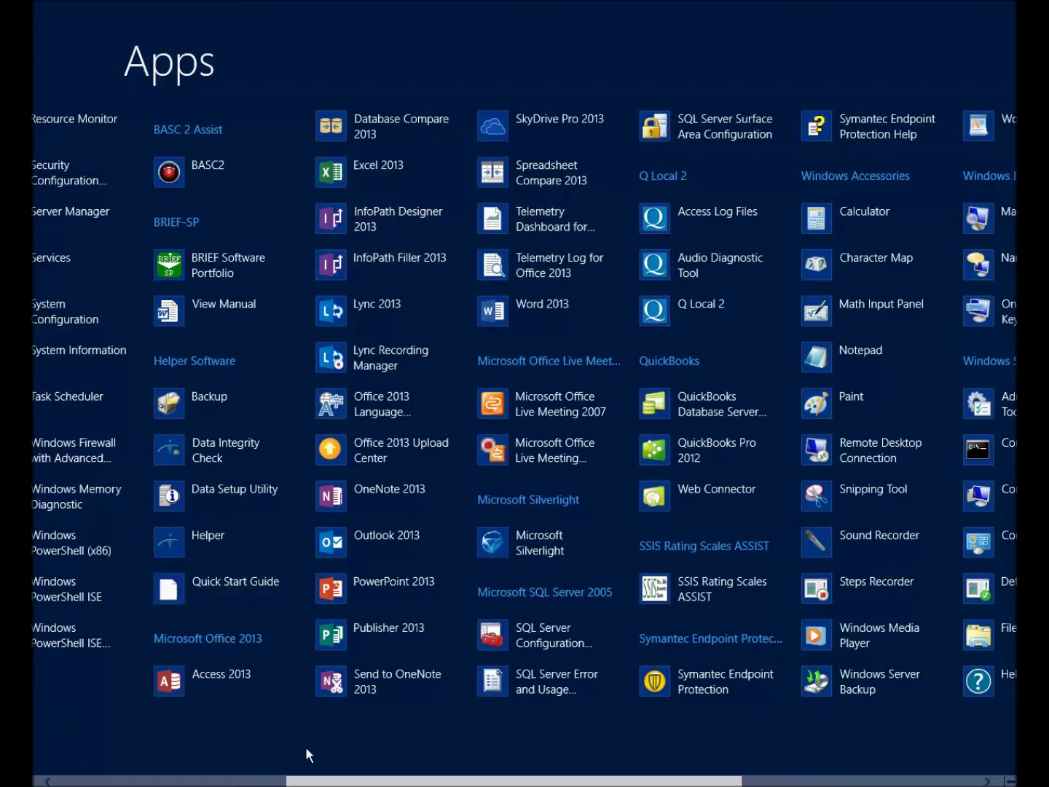
{"action": "right_click", "coordinate": [331, 745]}
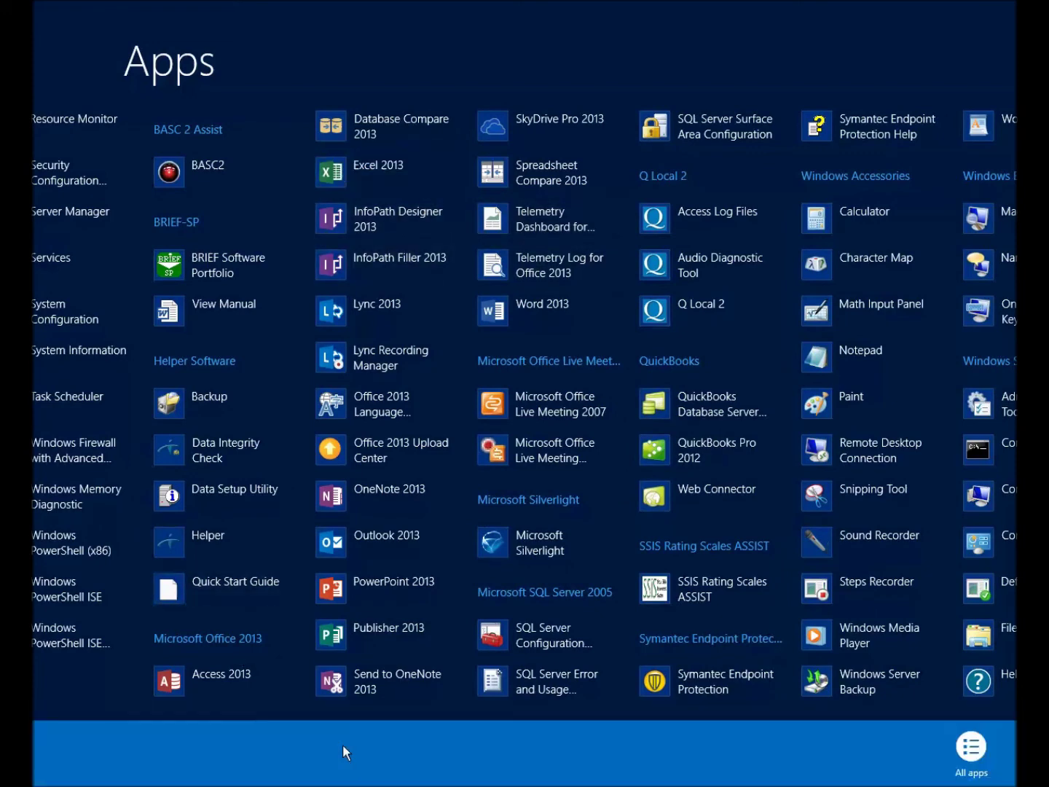
{"action": "left_click", "coordinate": [972, 744]}
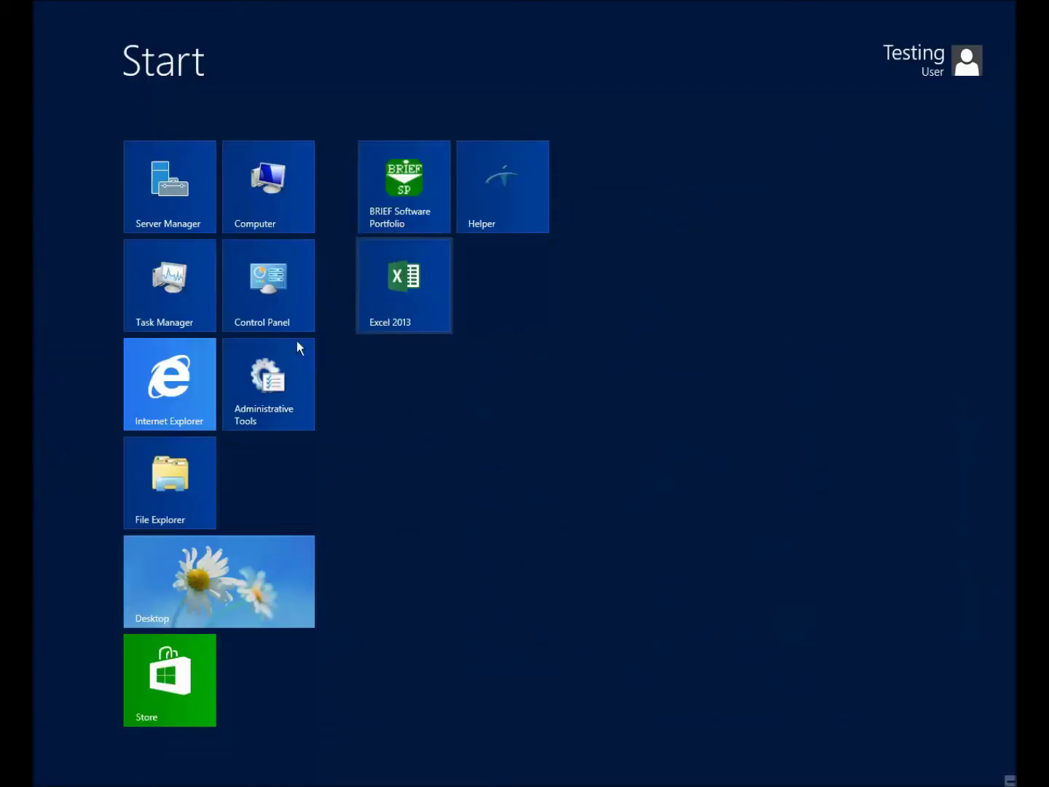
- Unpin the Control Panel and Administrative Tools tiles, then try moving the Excel 2013 tile
{"action": "right_click", "coordinate": [288, 298]}
{"action": "right_click", "coordinate": [296, 184]}
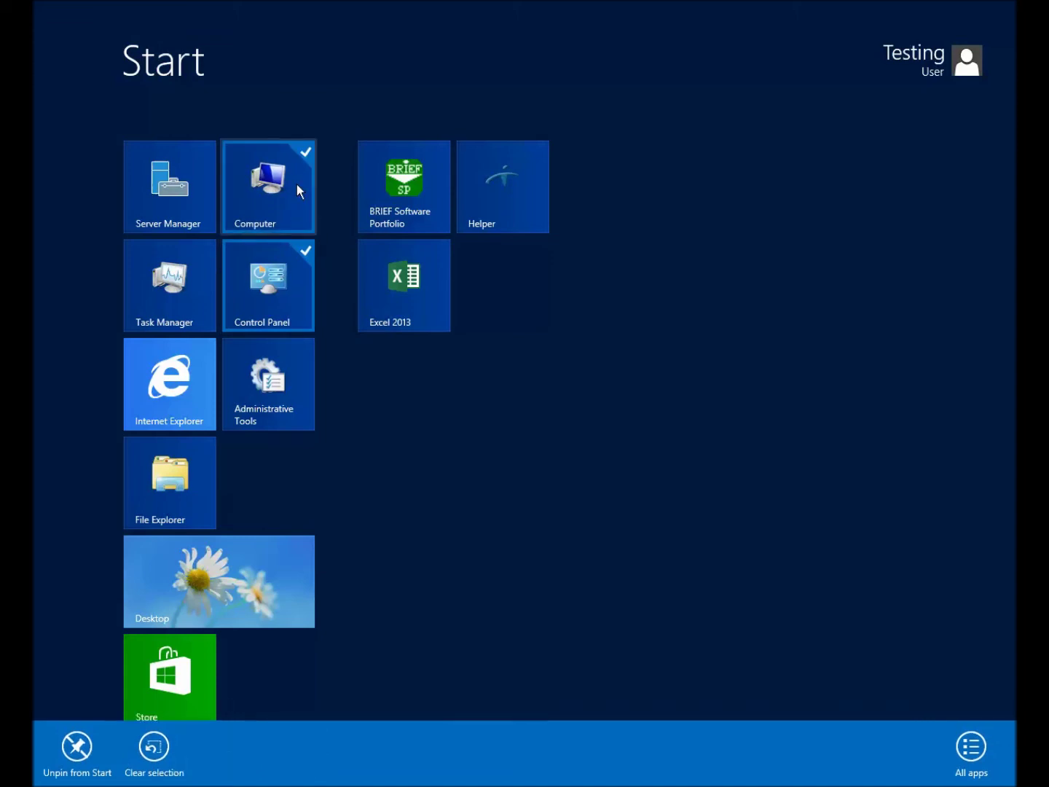
{"action": "right_click", "coordinate": [288, 390]}
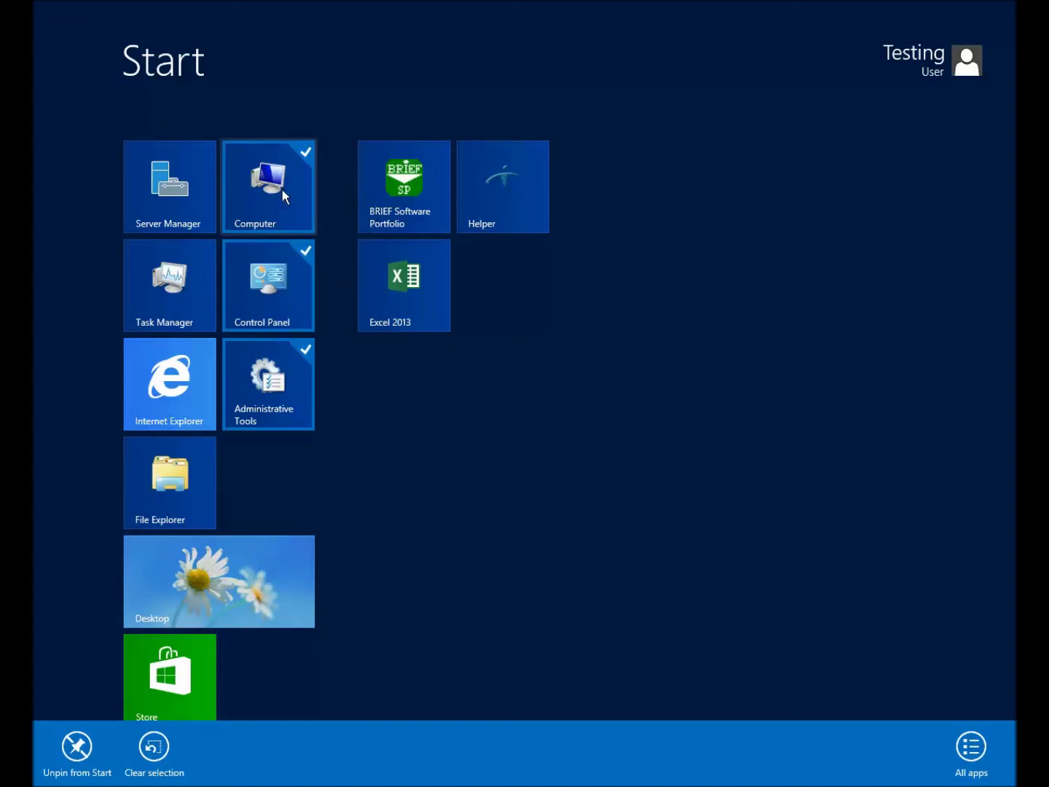
{"action": "right_click", "coordinate": [295, 153]}
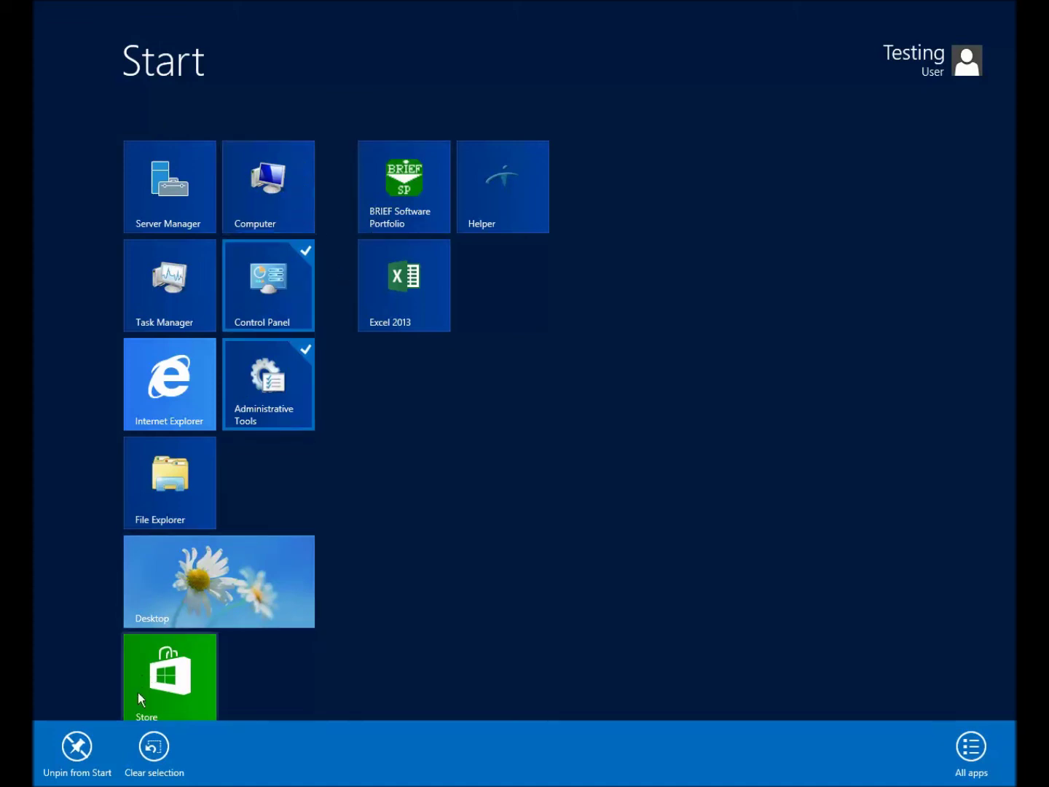
{"action": "left_click", "coordinate": [75, 751]}
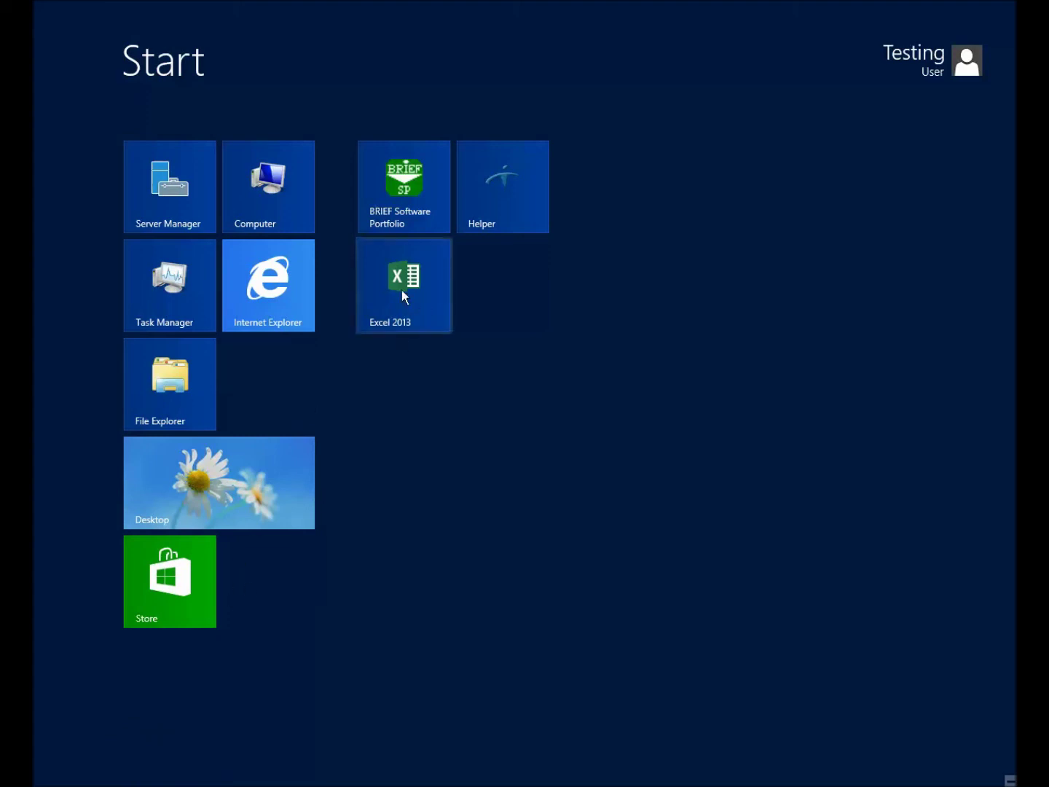
{"action": "left_click_drag", "start_coordinate": [410, 281], "coordinate": [456, 292]}
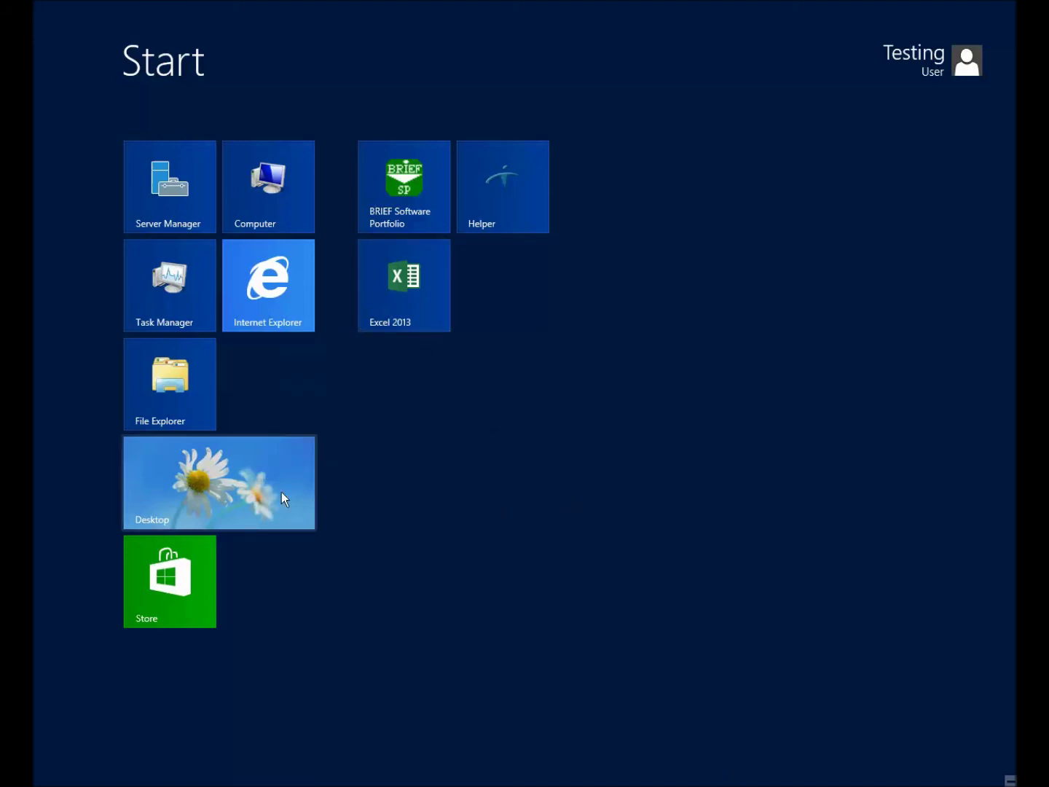
{"action": "right_click", "coordinate": [596, 622]}
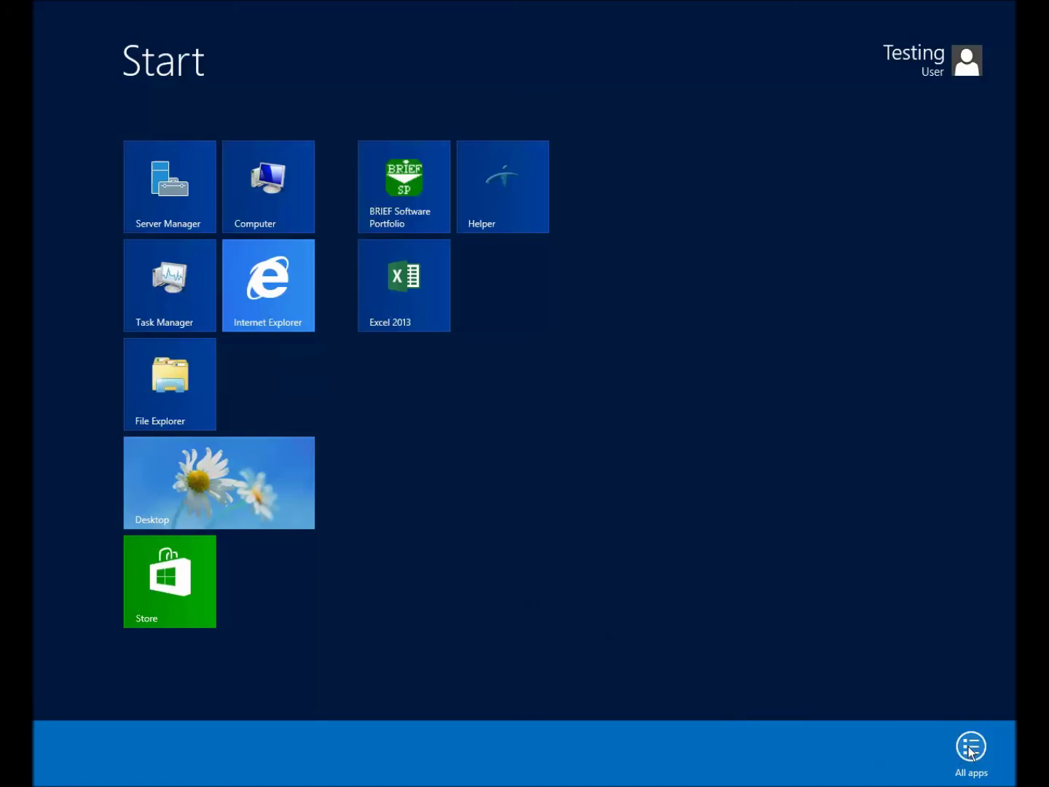
{"action": "left_click", "coordinate": [42, 778]}
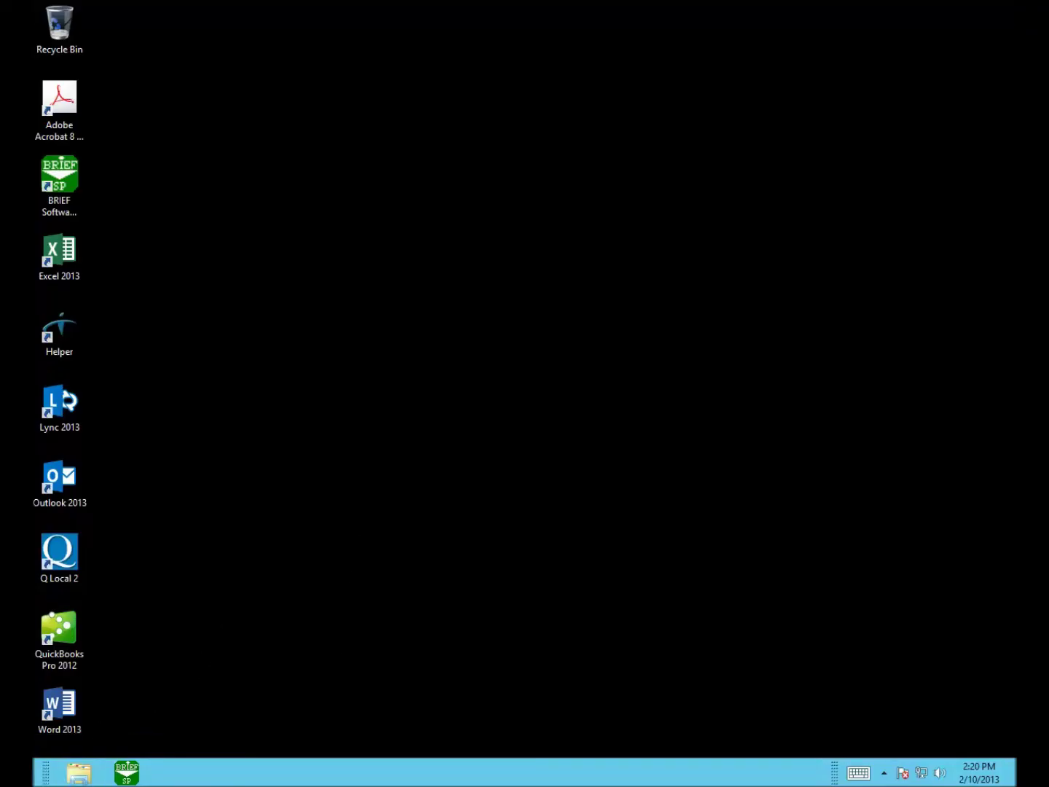
{"action": "mouse_move", "coordinate": [1015, 4]}
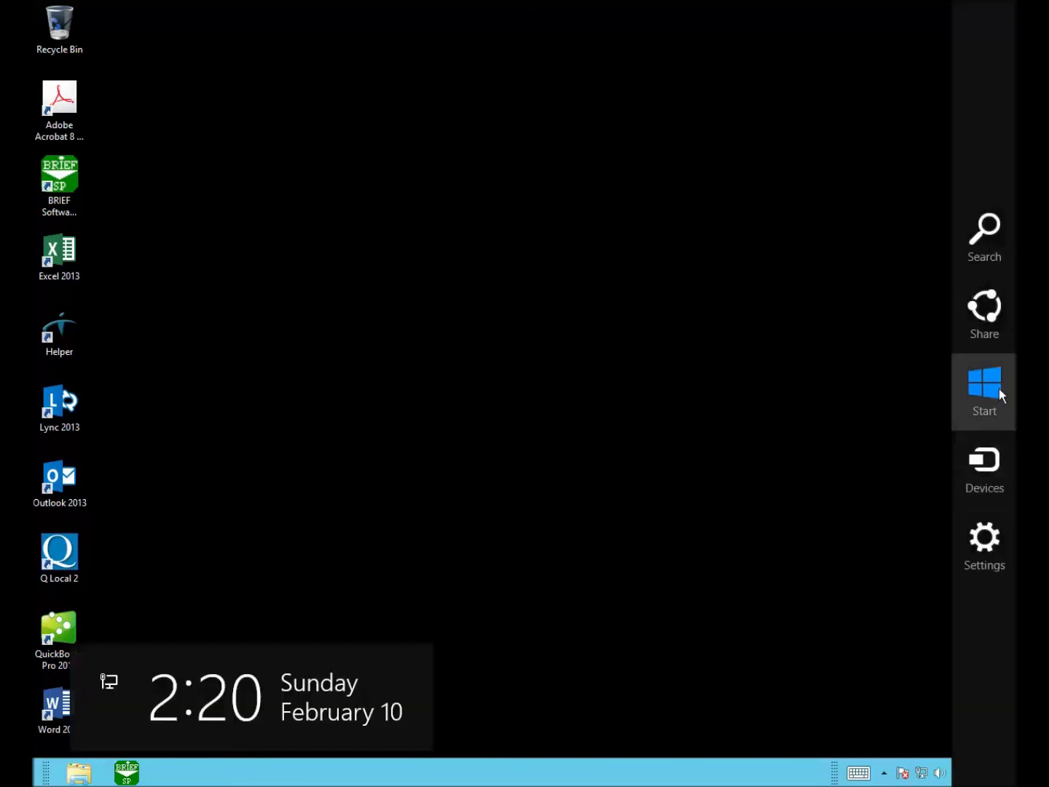
{"action": "key", "text": "super"}
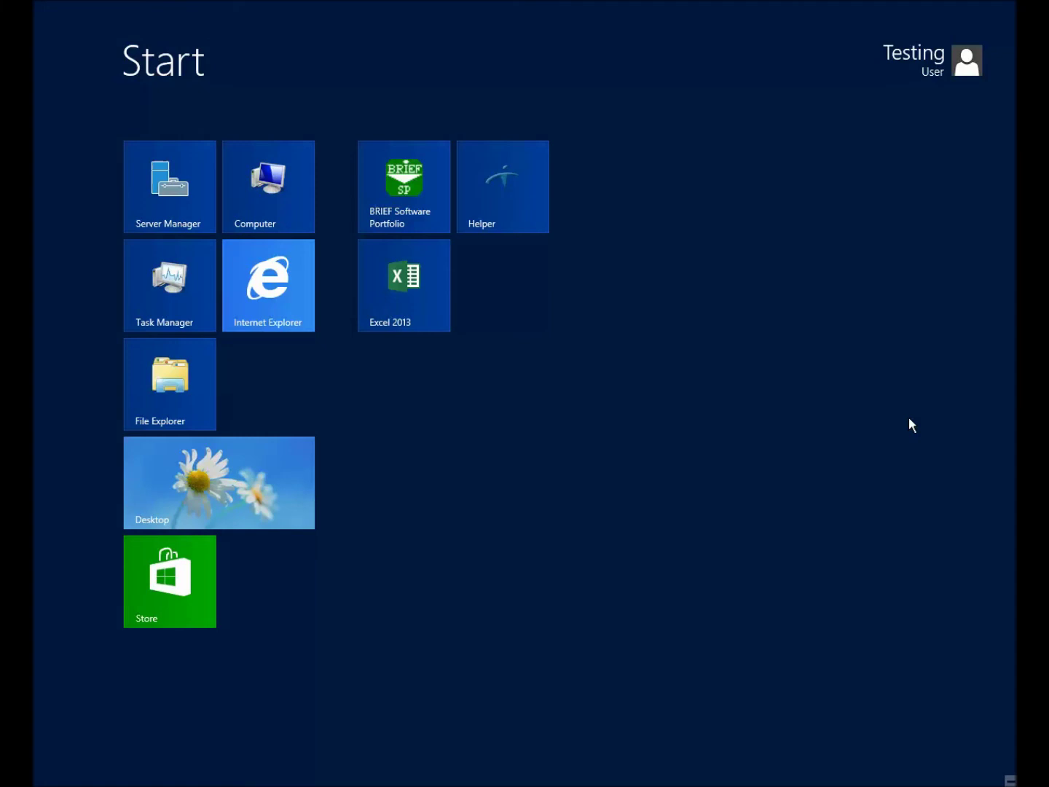
{"action": "type", "text": "wor"}
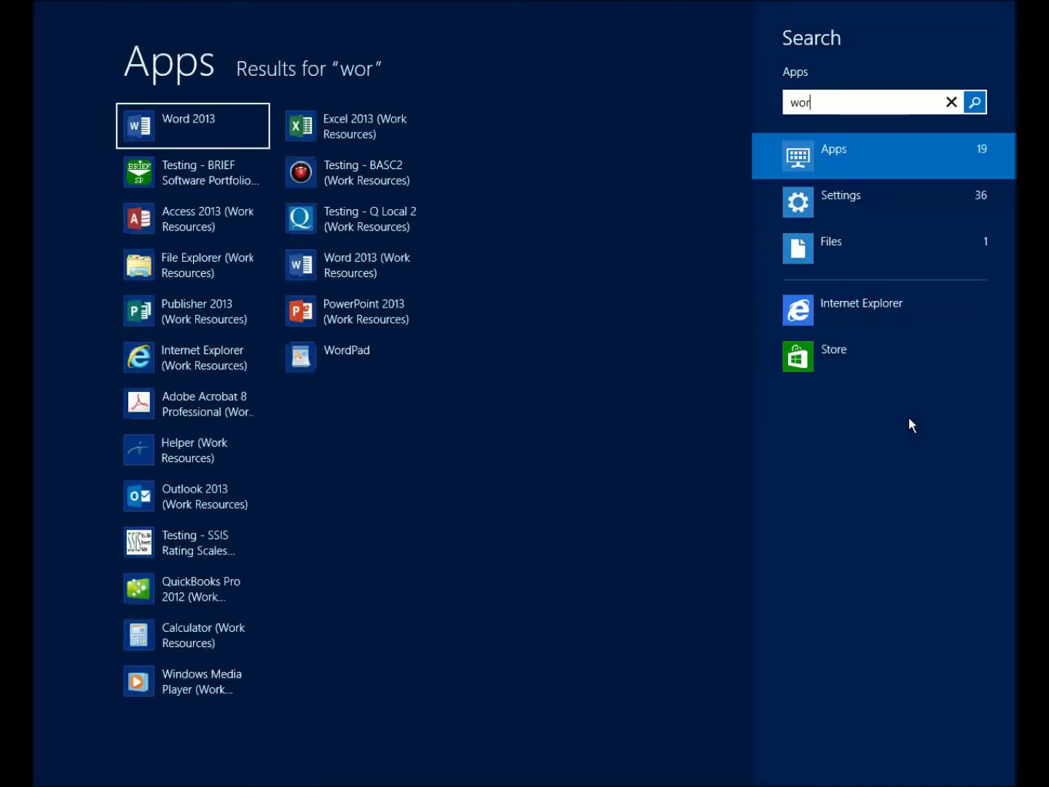
{"action": "type", "text": "d"}
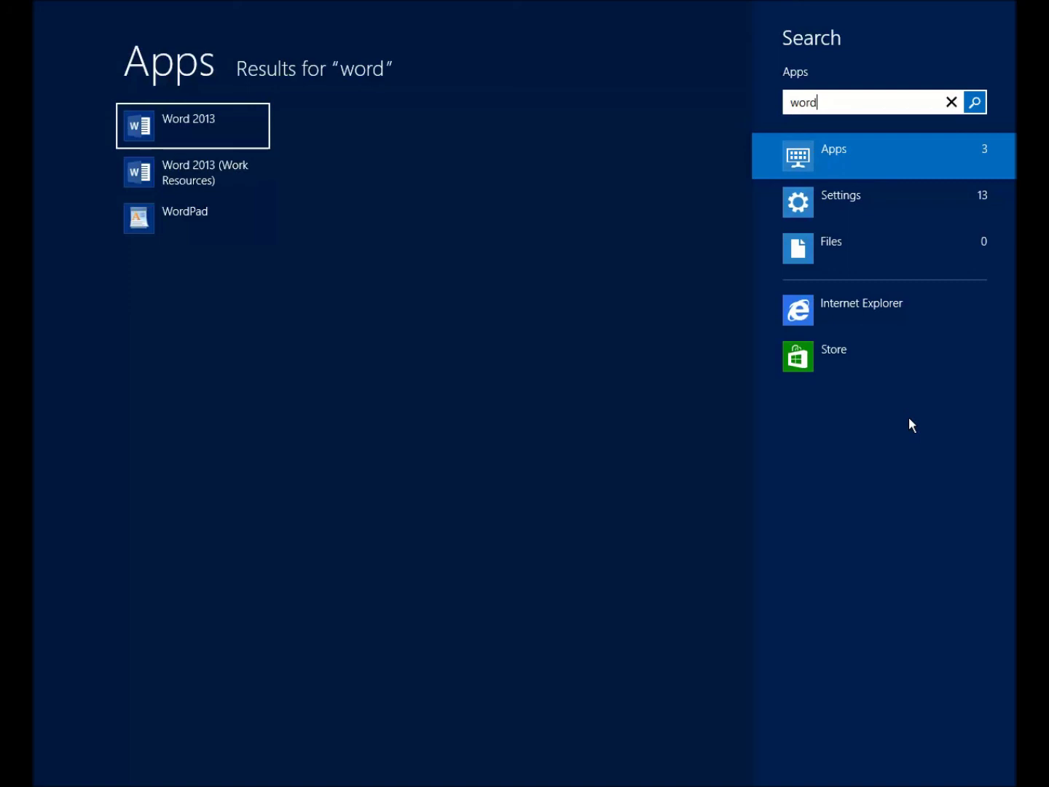
{"action": "key", "text": "BackSpace"}
{"action": "key", "text": "BackSpace"}
{"action": "key", "text": "BackSpace"}
{"action": "key", "text": "BackSpace"}
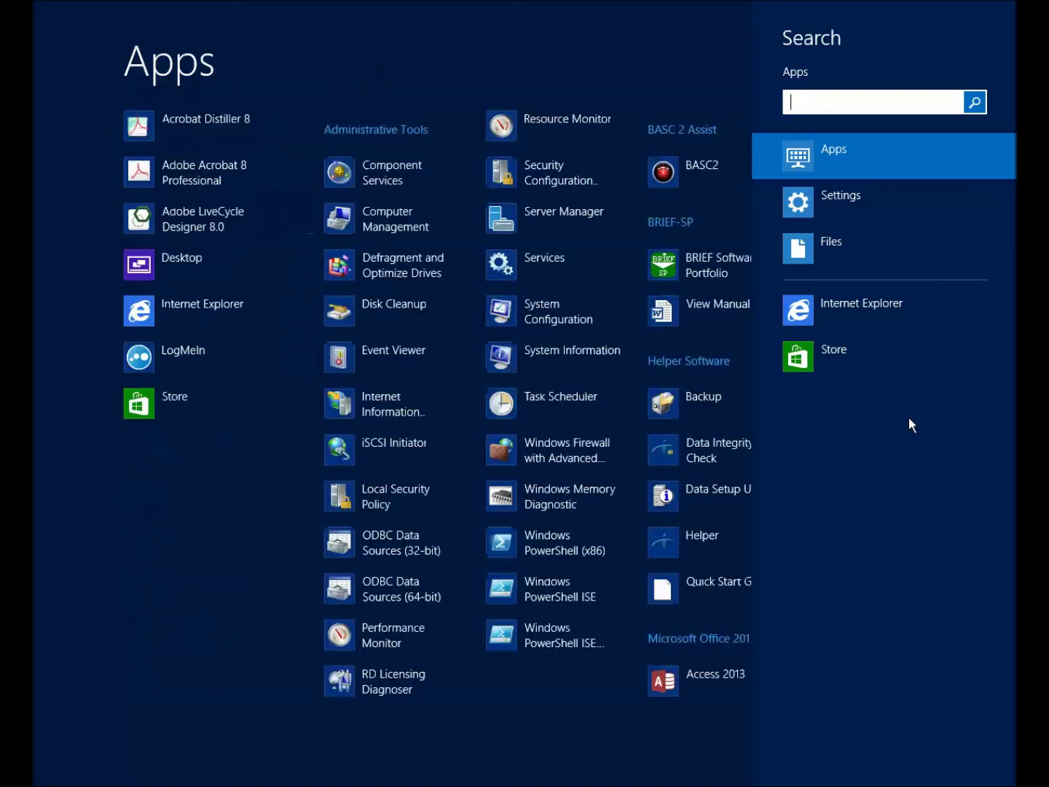
{"action": "type", "text": "w"}
{"action": "key", "text": "BackSpace"}
{"action": "type", "text": "outl"}
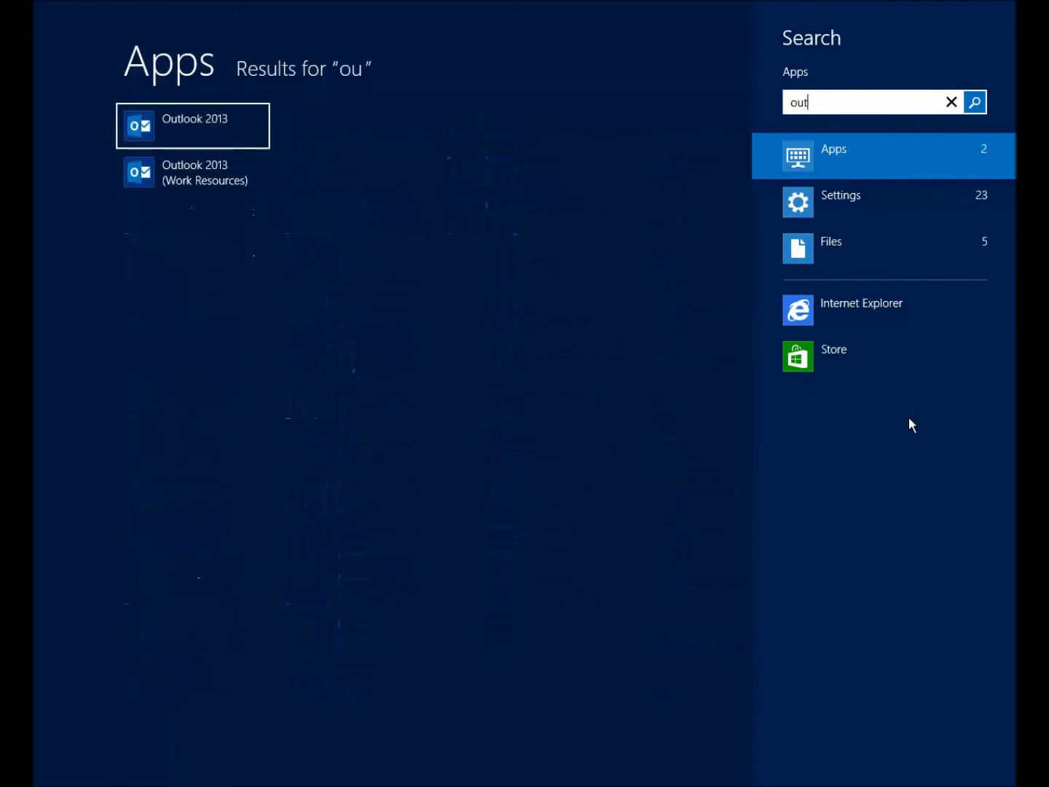
{"action": "key", "text": "BackSpace"}
{"action": "key", "text": "BackSpace"}
{"action": "key", "text": "BackSpace"}
{"action": "key", "text": "BackSpace"}
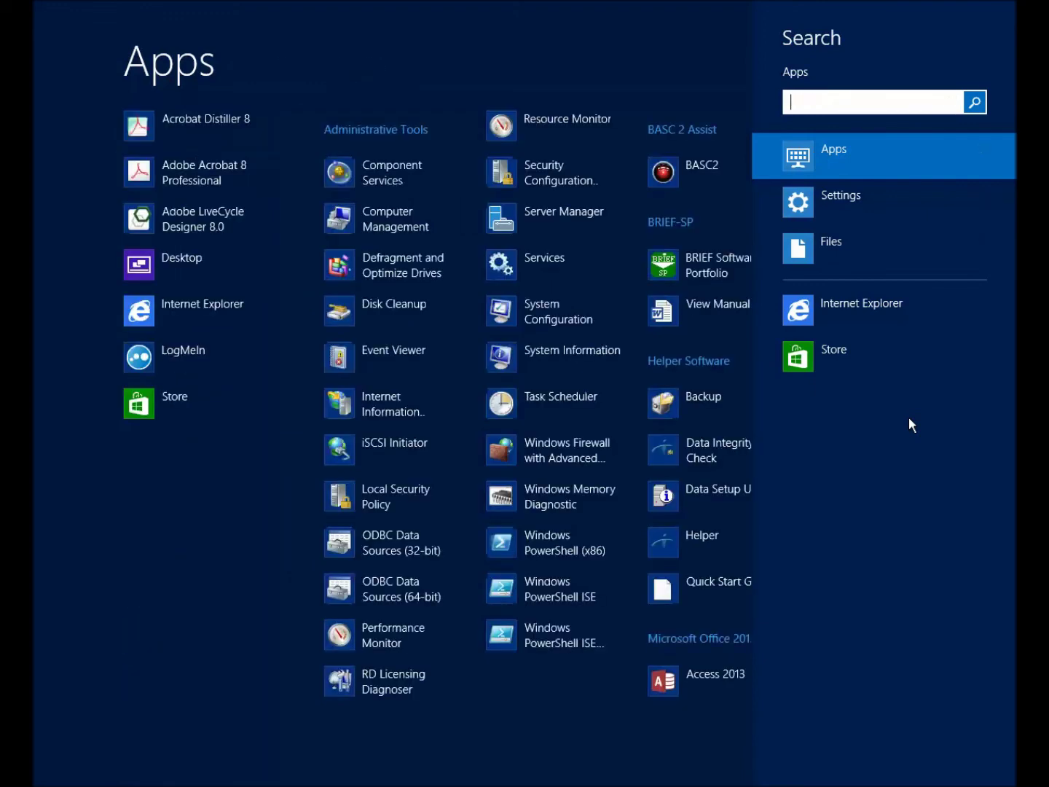
{"action": "key", "text": "Escape"}
{"action": "key", "text": "super"}
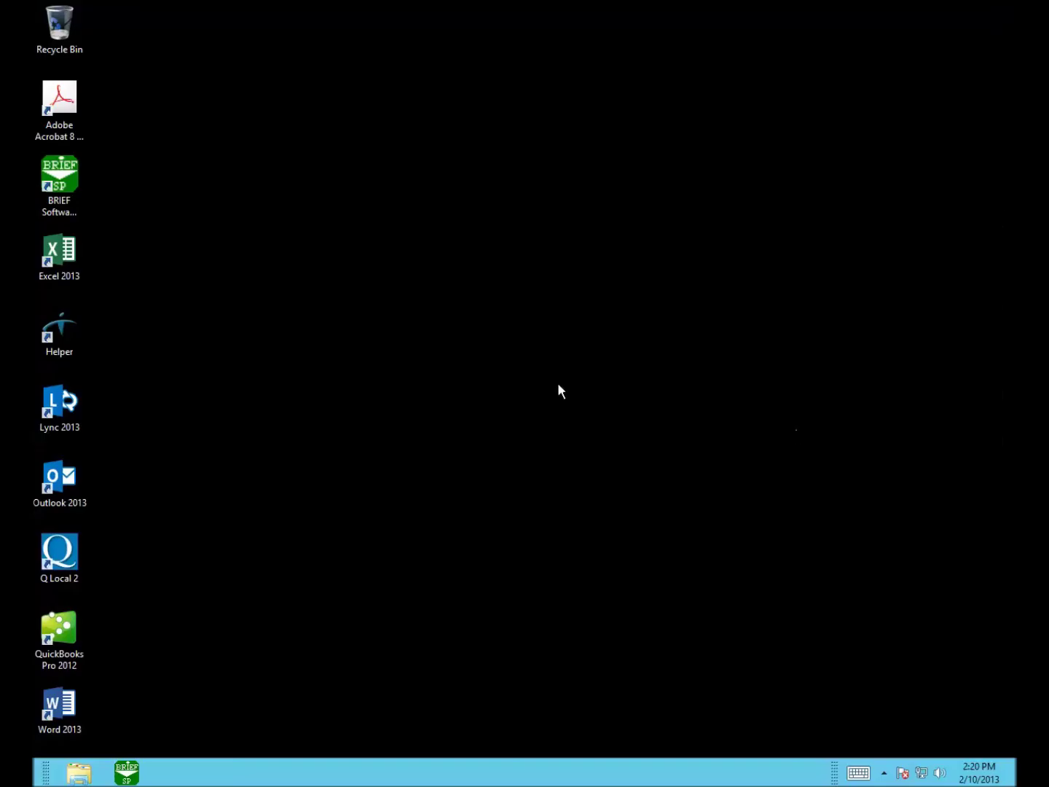
{"action": "key", "text": "super"}
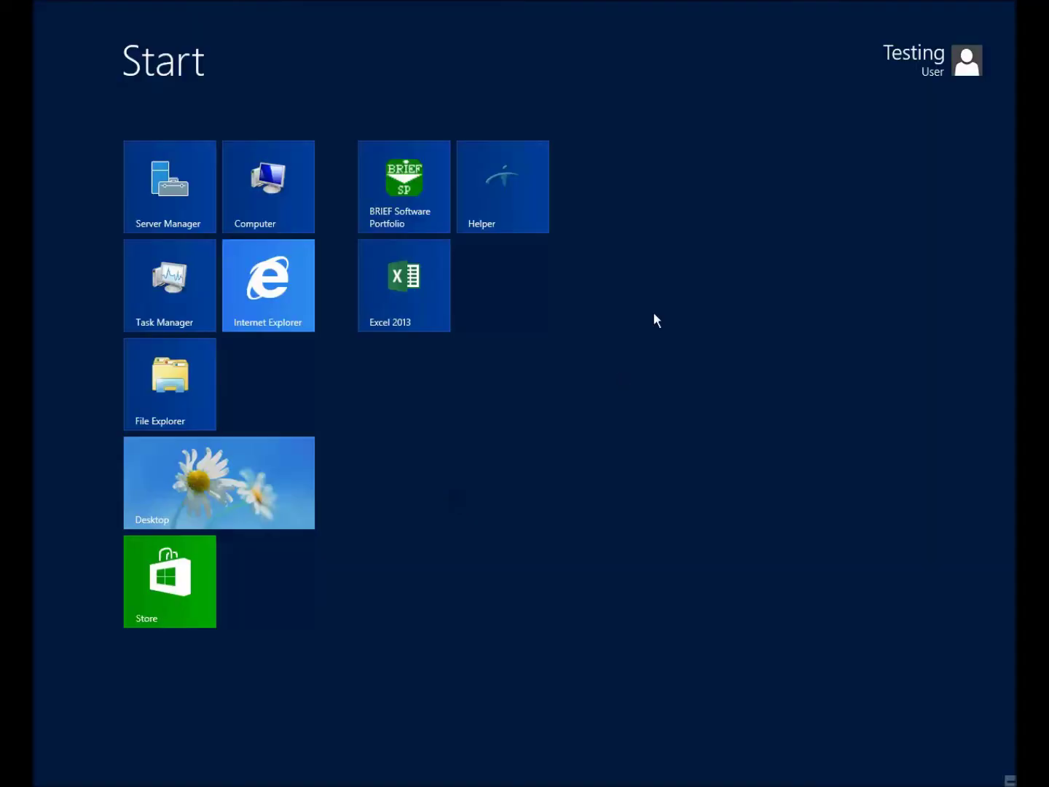
- Sign out of the Windows Server session from the user tile menu
{"action": "left_click", "coordinate": [898, 72]}
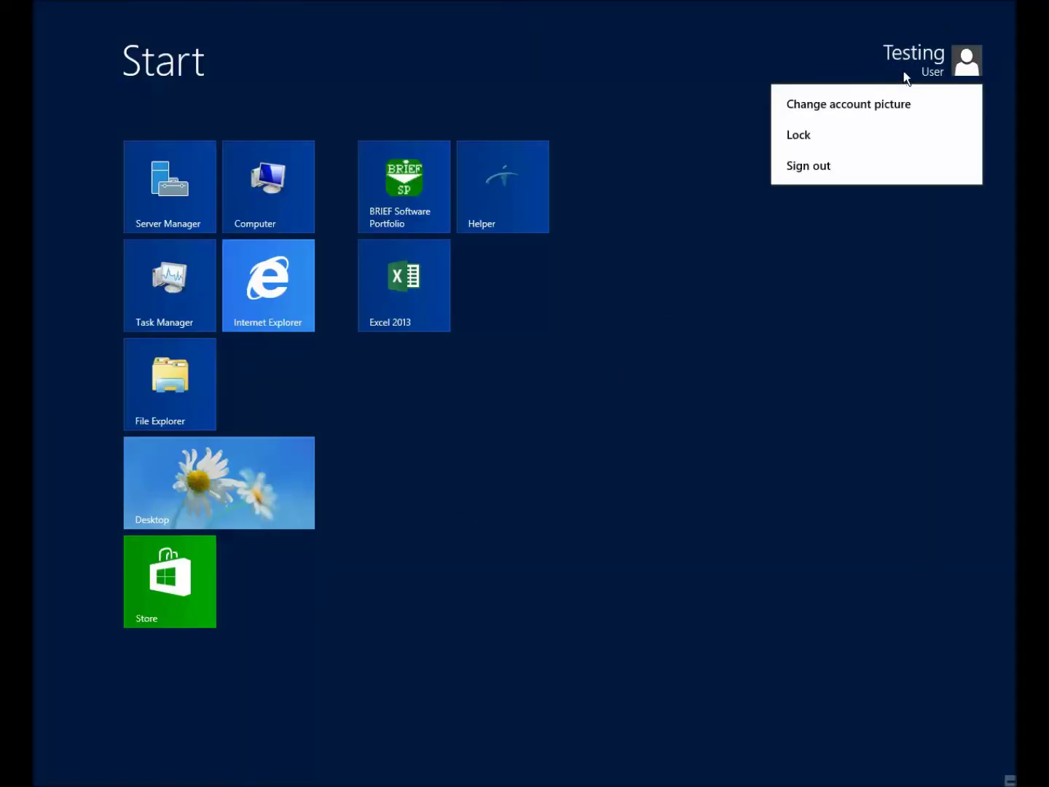
{"action": "left_click", "coordinate": [836, 166]}
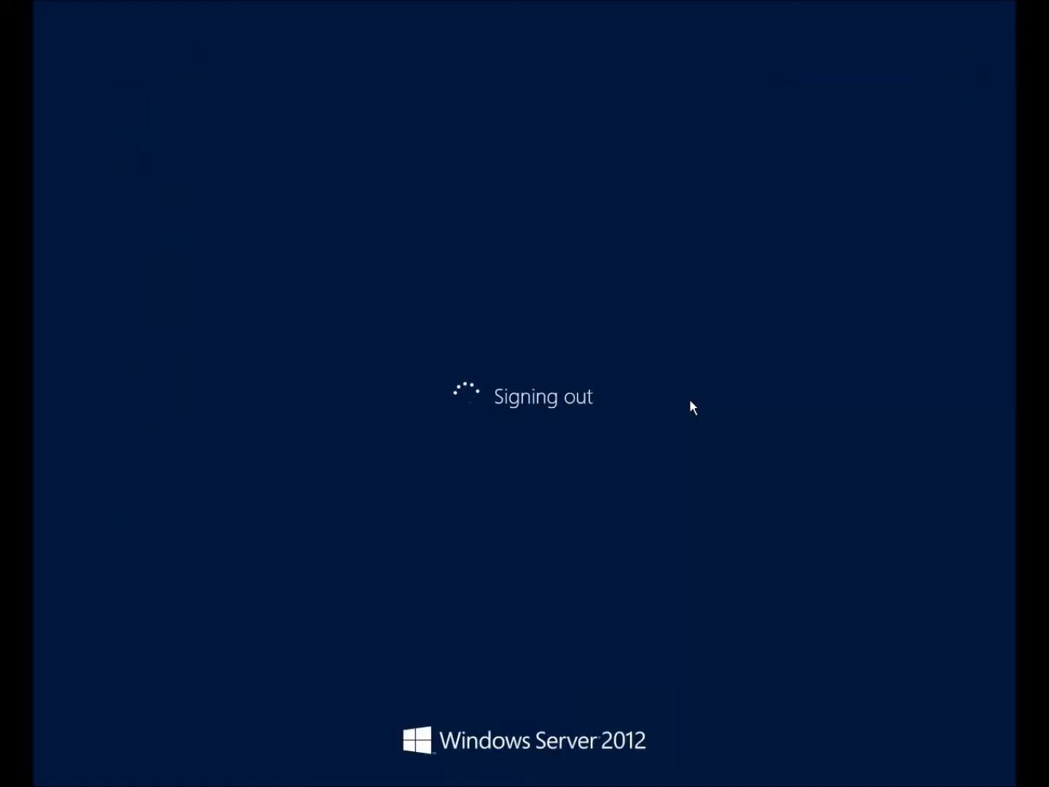